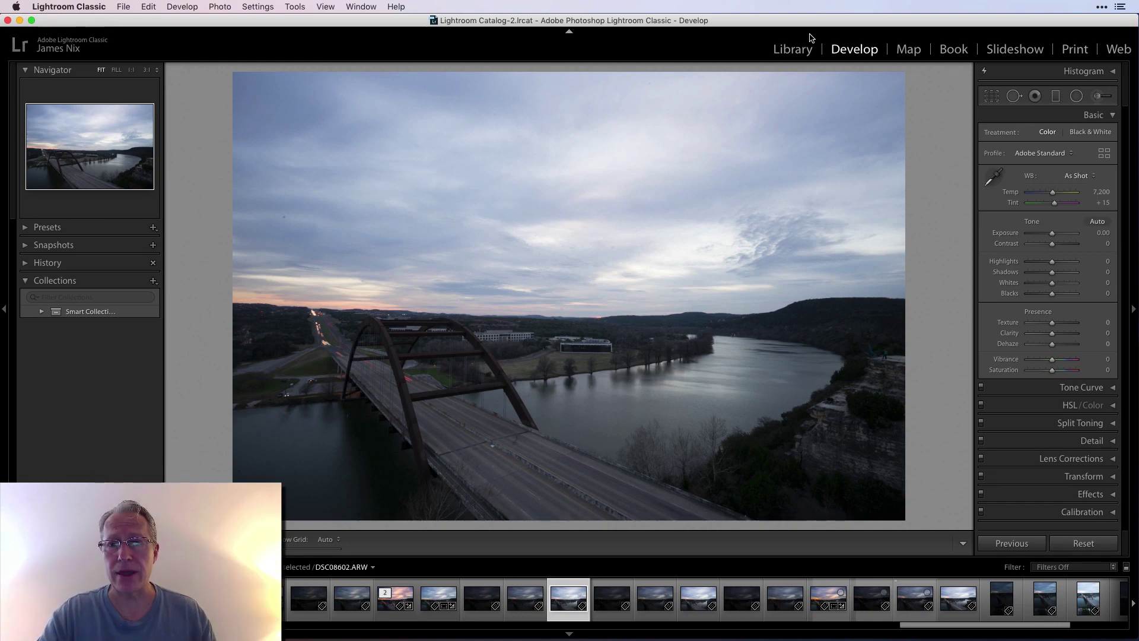
Browse the catalog's photo folders in Library, then return to developing the bridge photo
left_click(793, 49)
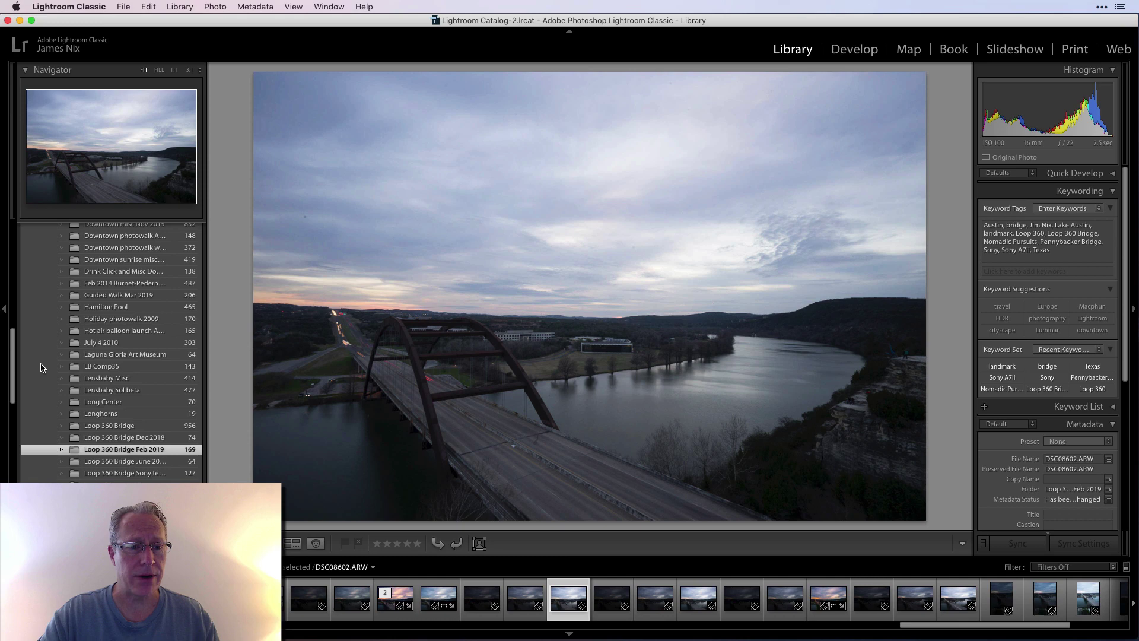
scroll(96, 368, "up", 1)
scroll(98, 362, "up", 10)
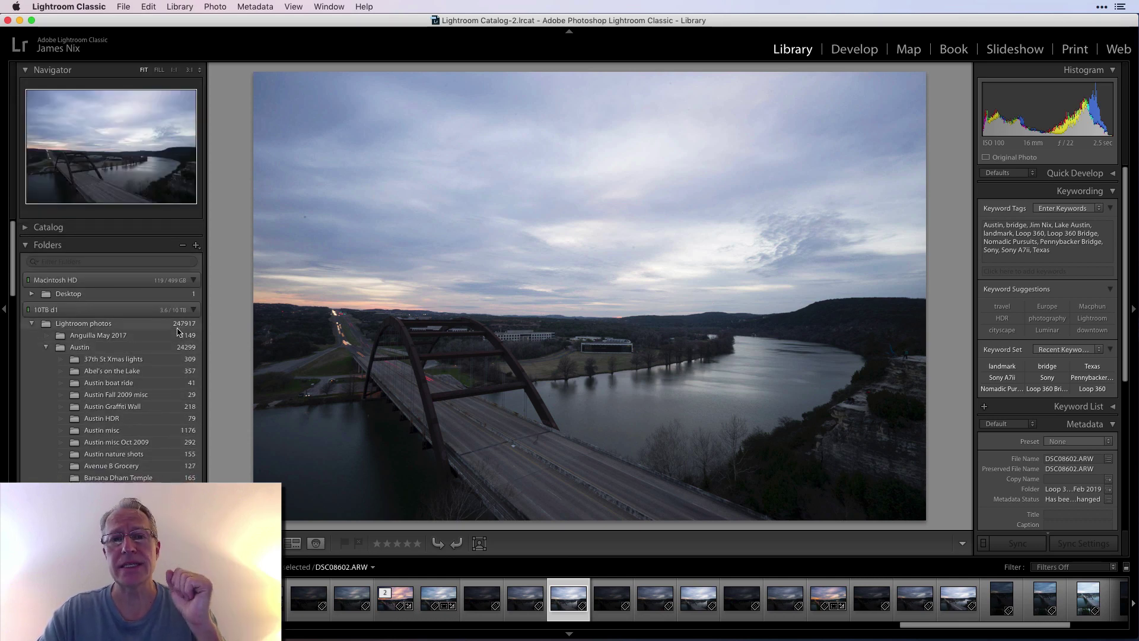
scroll(169, 389, "down", 8)
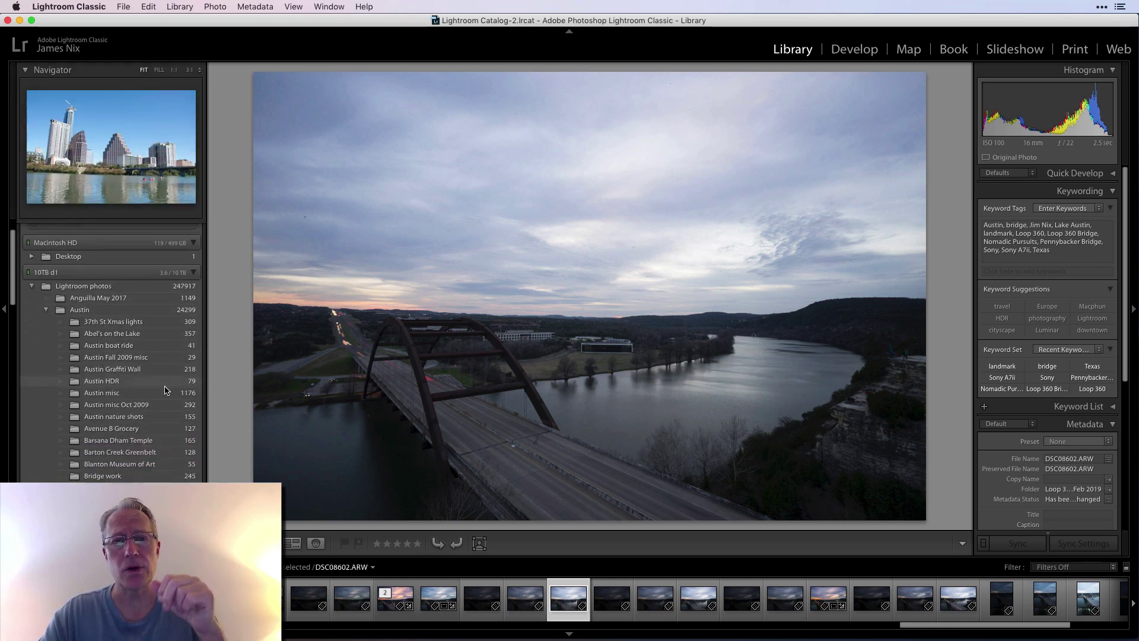
left_click(869, 53)
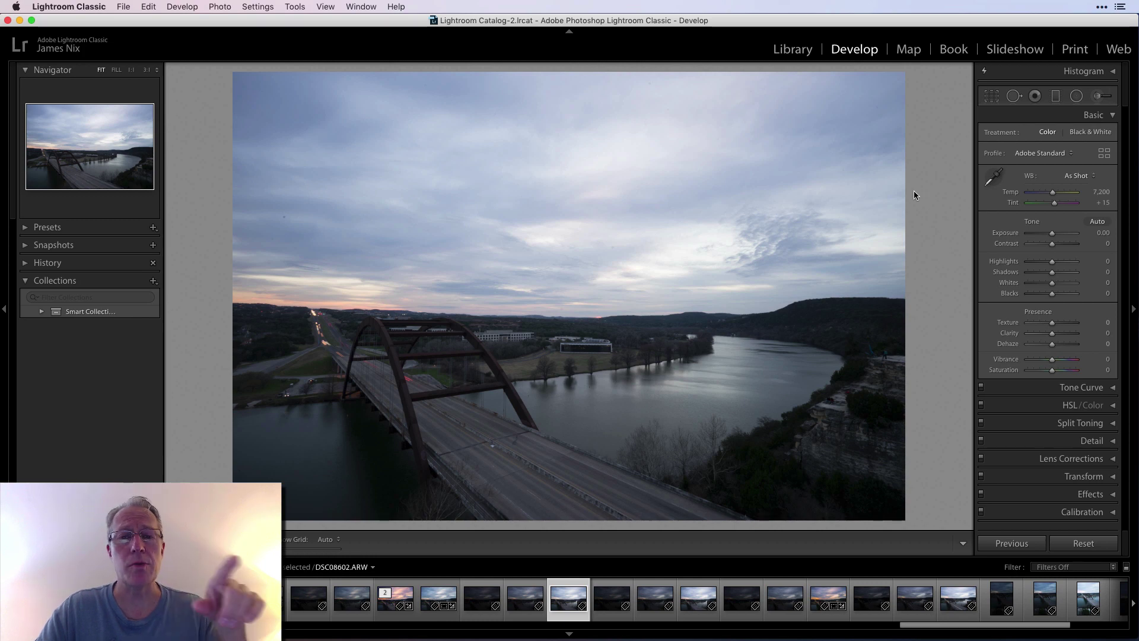
Review the File menu commands and keep Luminar Flex as the external editor in Preferences
left_click(123, 6)
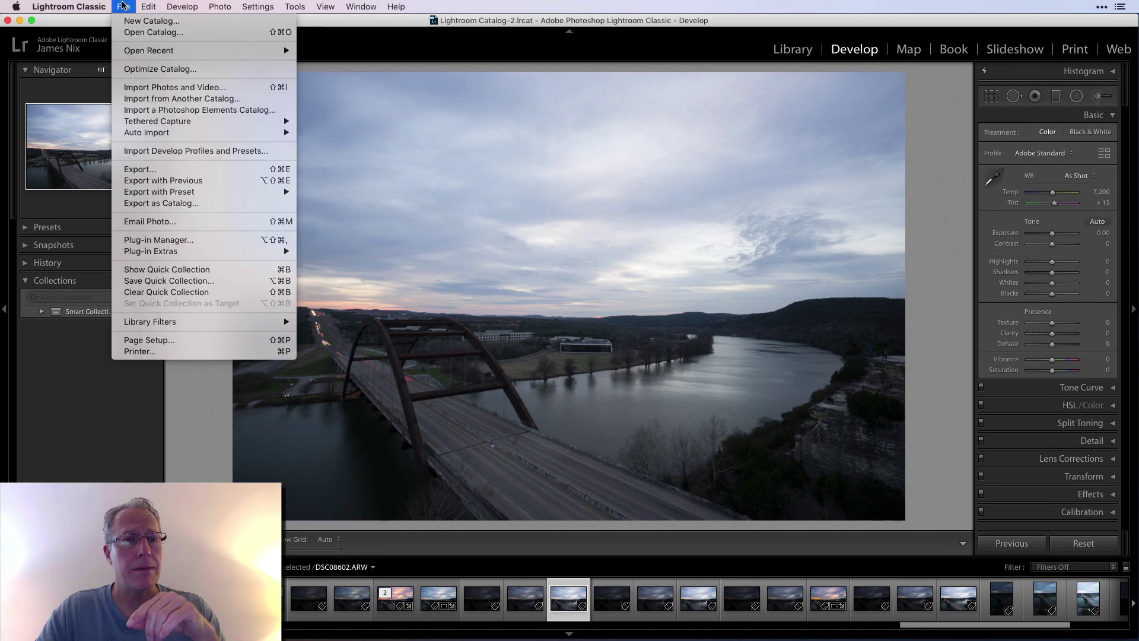
mouse_move(187, 192)
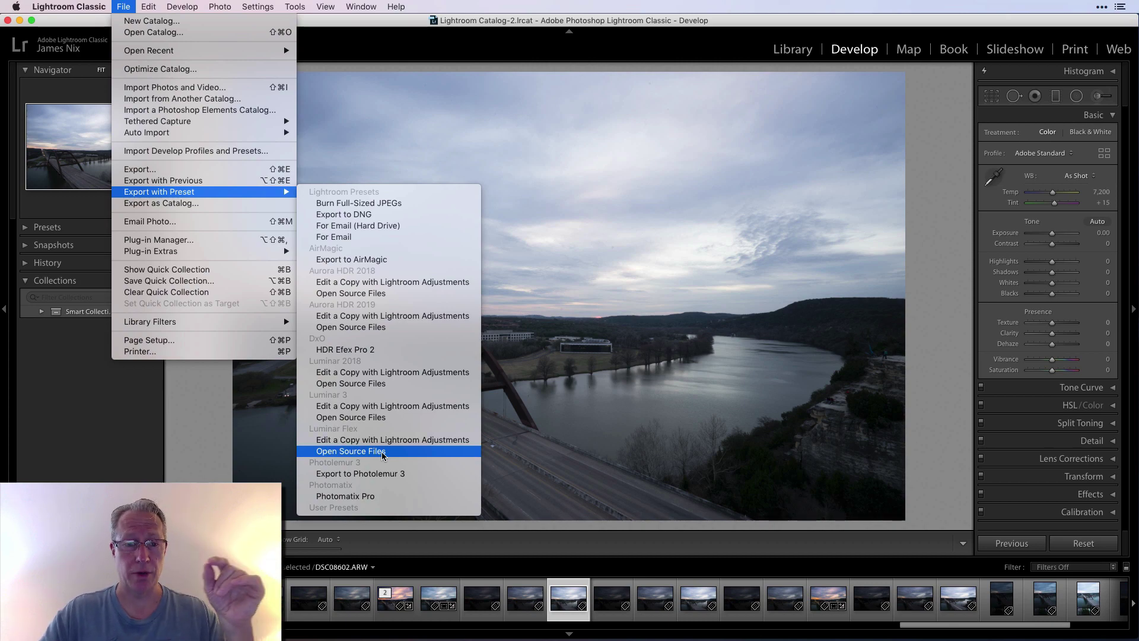
mouse_move(250, 252)
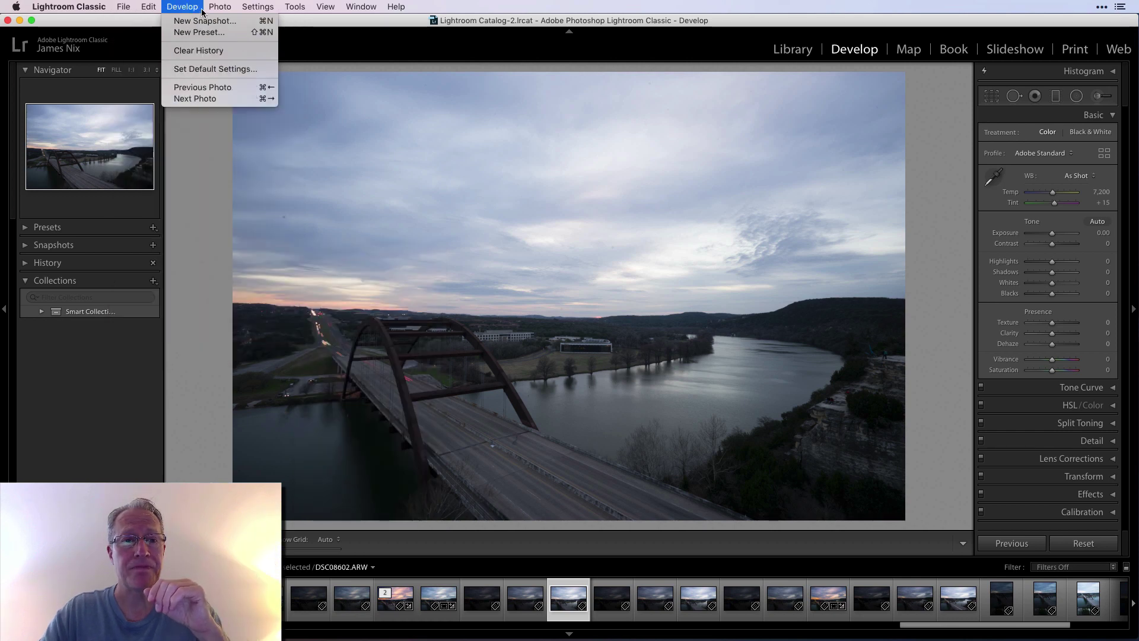
mouse_move(219, 5)
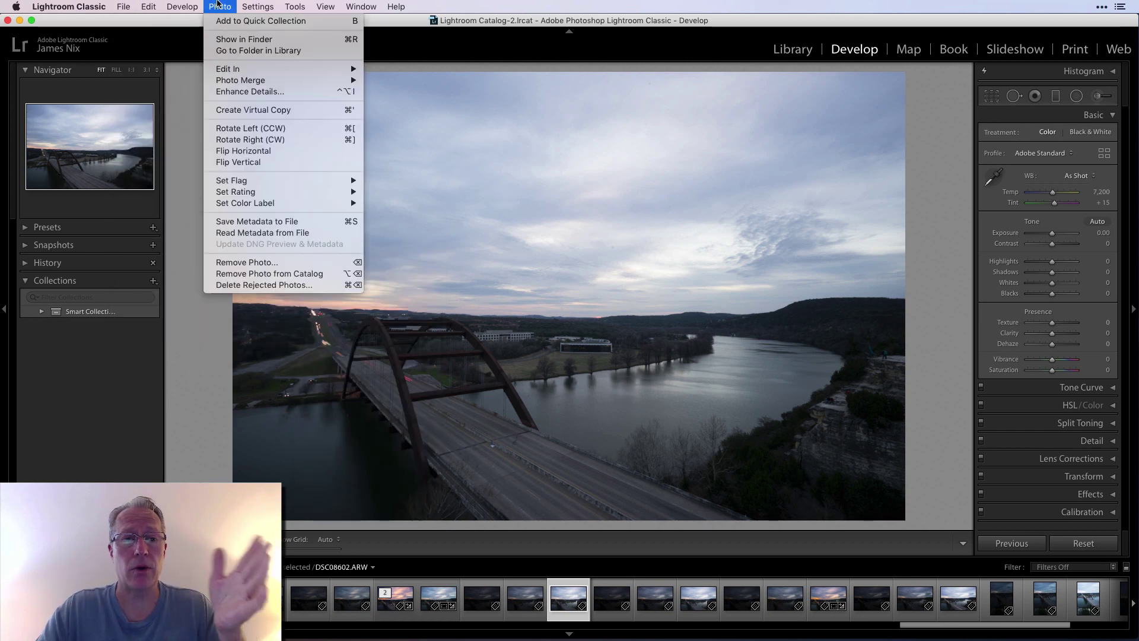
mouse_move(237, 75)
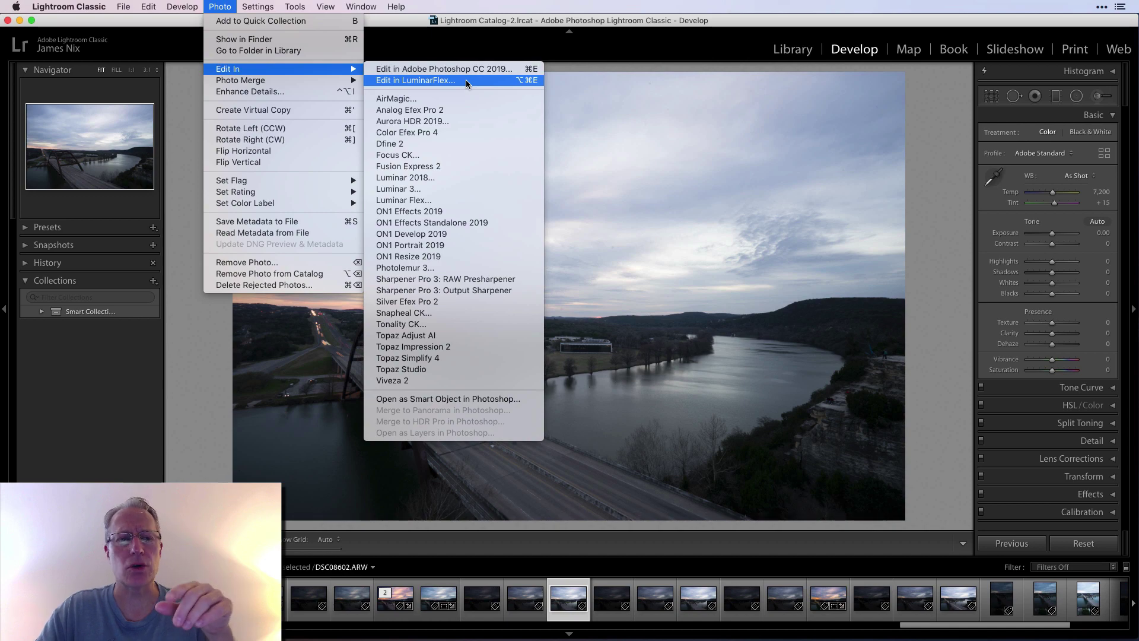
mouse_move(89, 7)
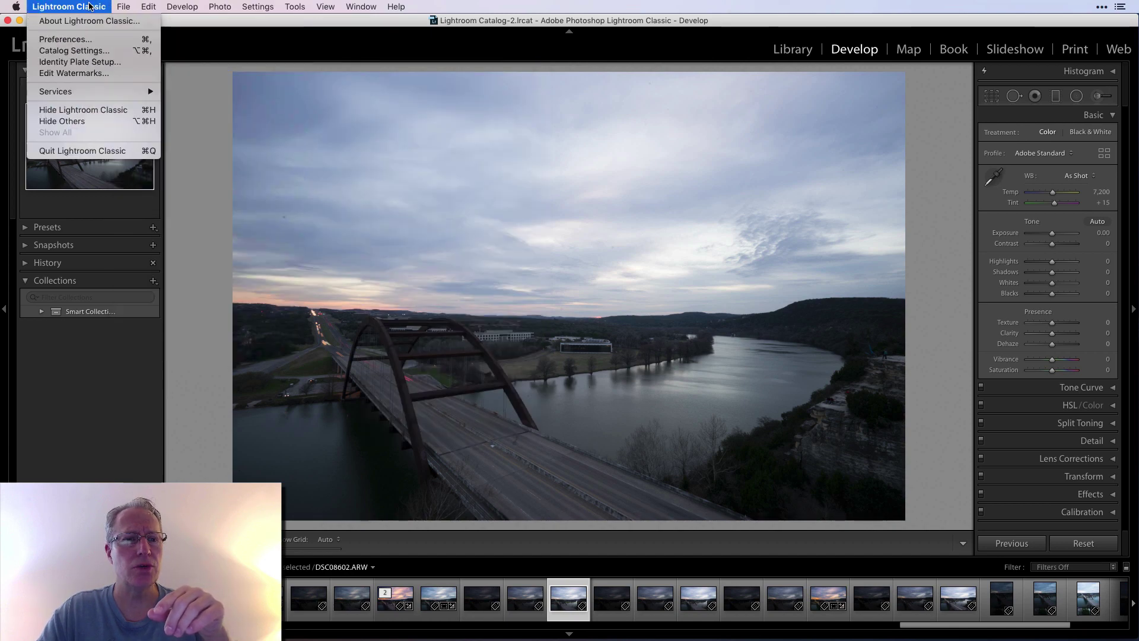
left_click(83, 39)
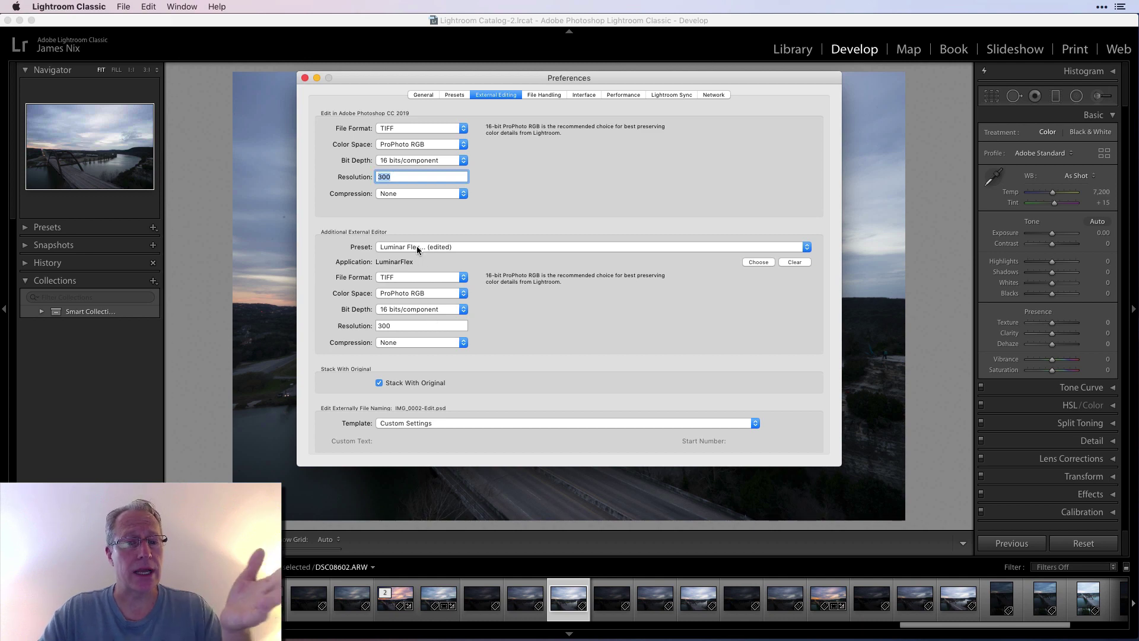
left_click(416, 250)
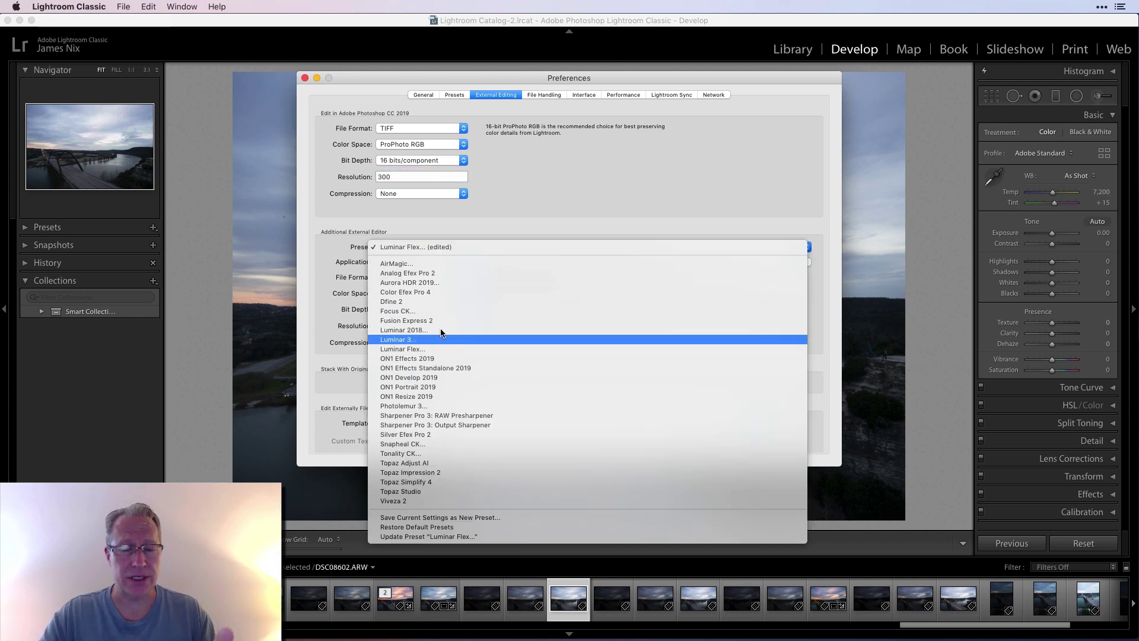
left_click(457, 253)
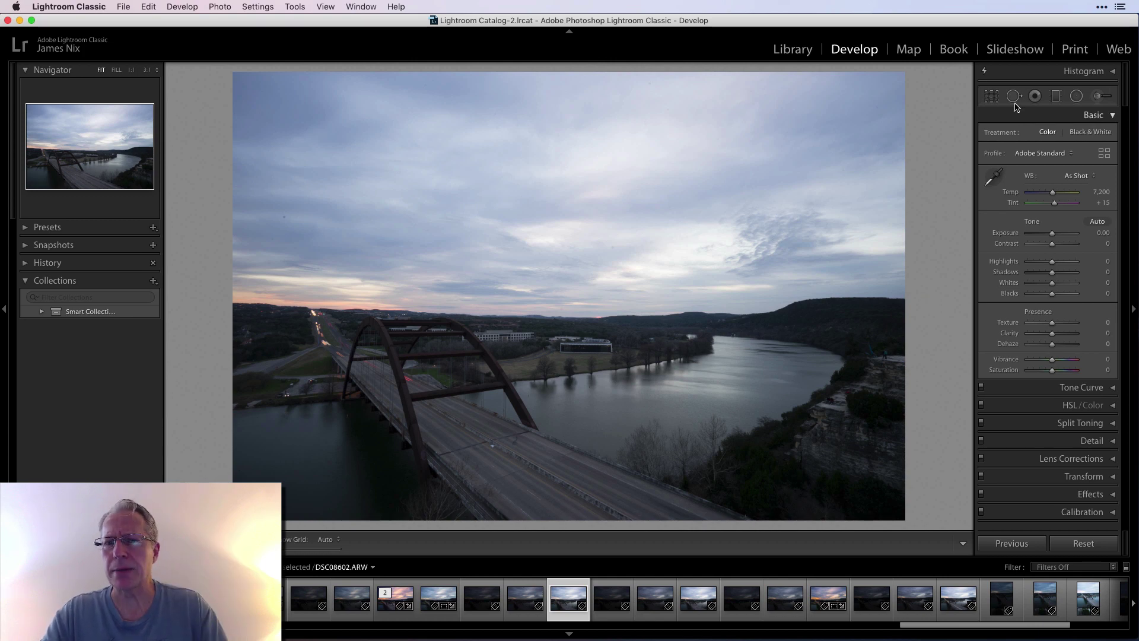
Straighten the bridge photo with the crop tool so the horizon is level
key("r")
left_click_drag(924, 313, 924, 302)
left_click(951, 543)
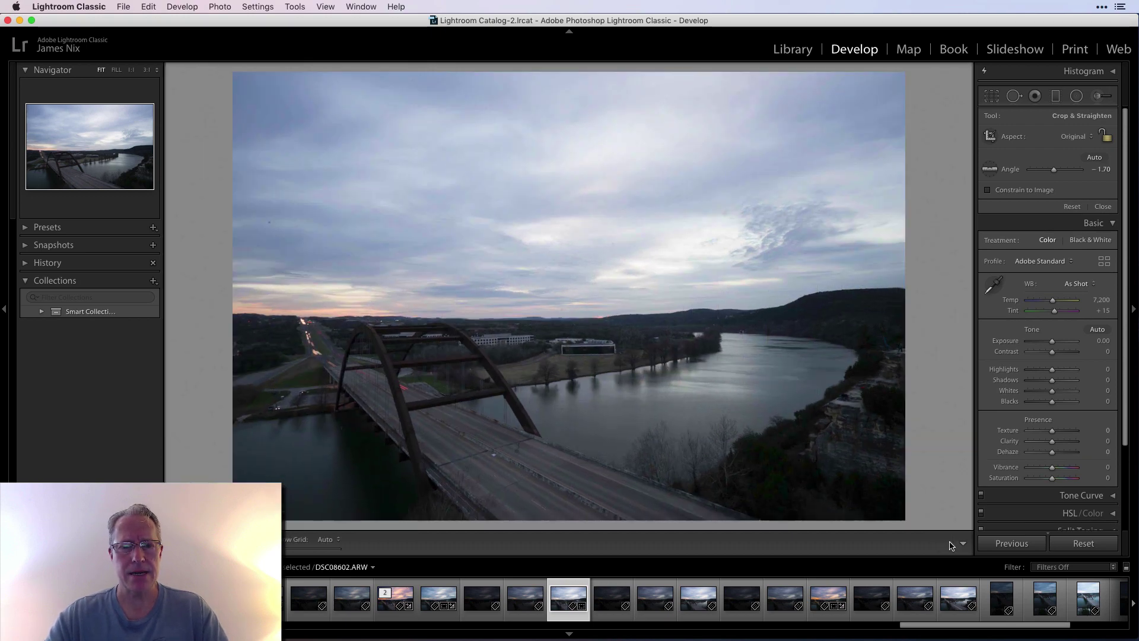
Heal four small spots in the left and middle sky with Spot Removal
left_click(1014, 95)
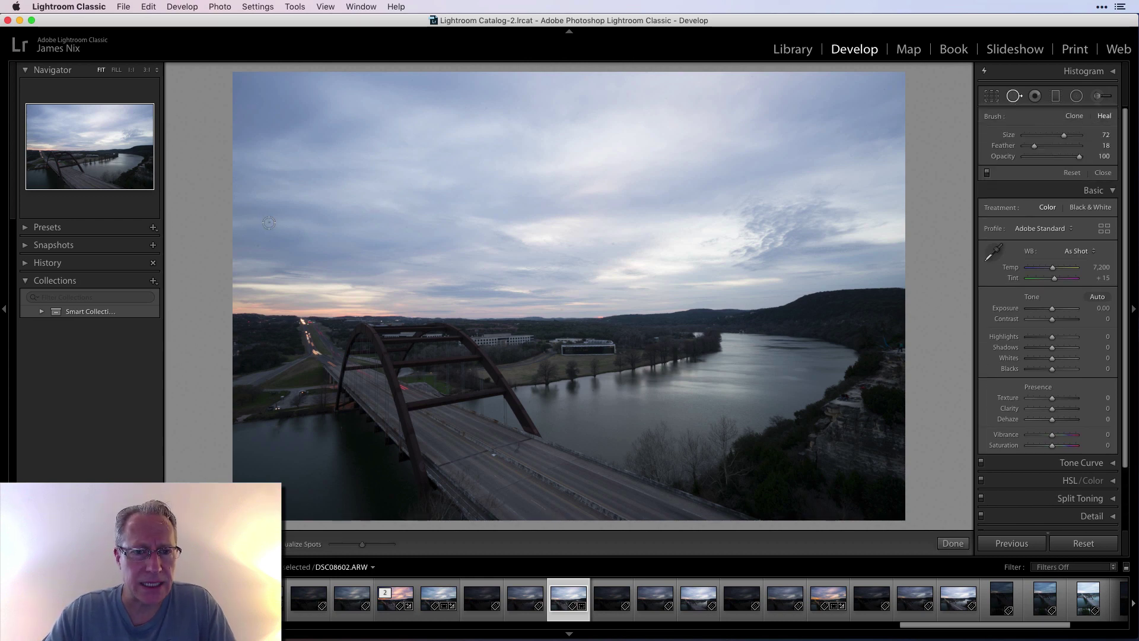
left_click(269, 223)
left_click(255, 250)
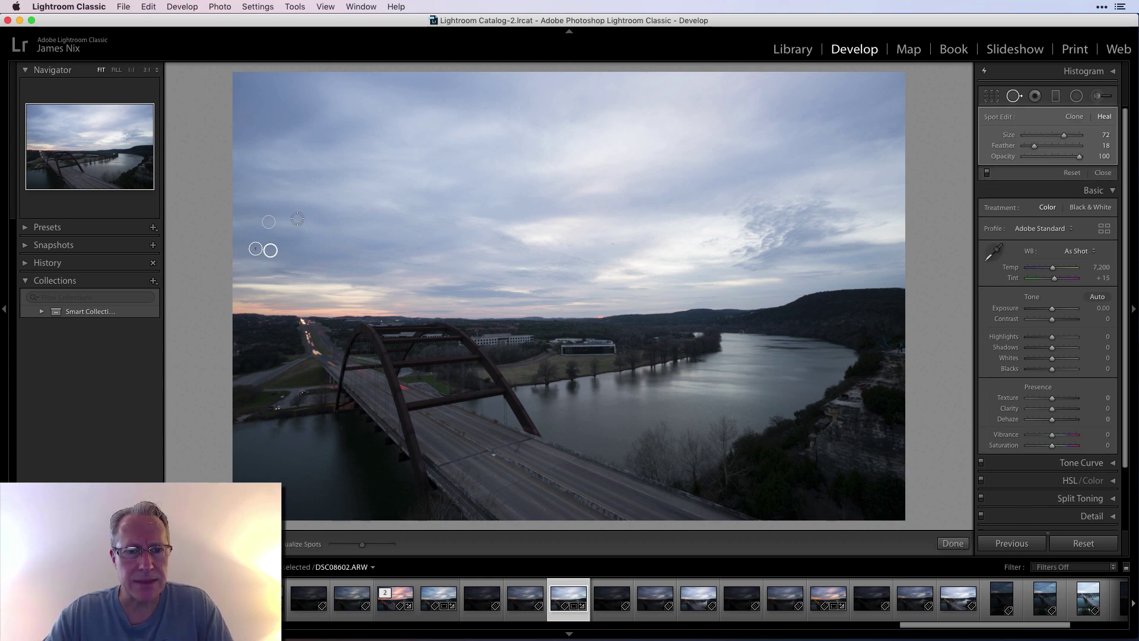
left_click(323, 219)
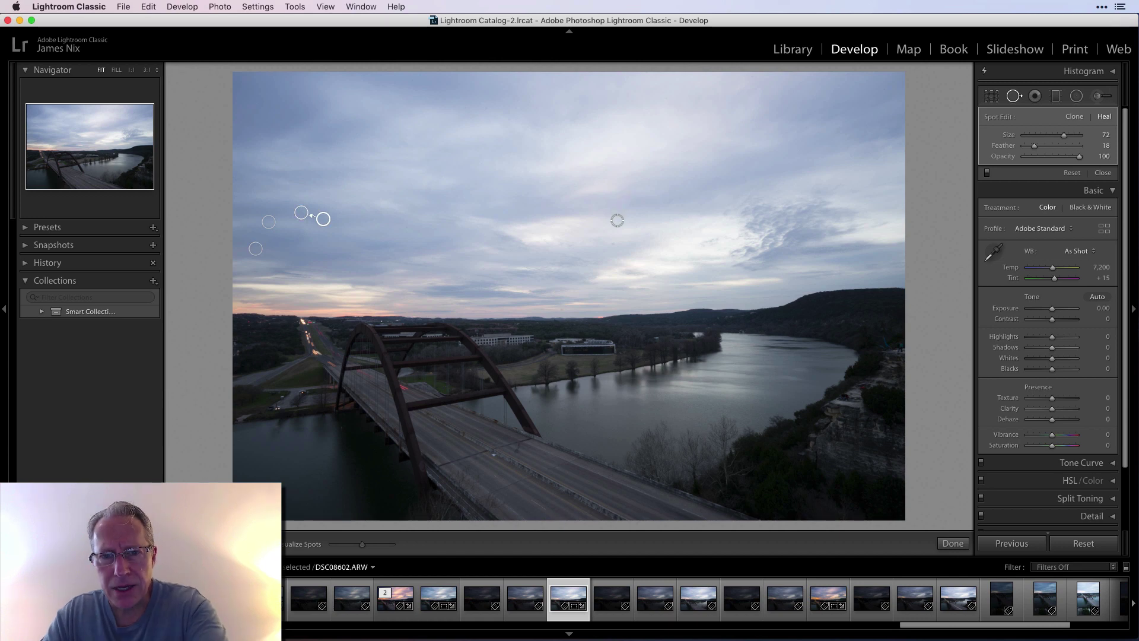
left_click(567, 212)
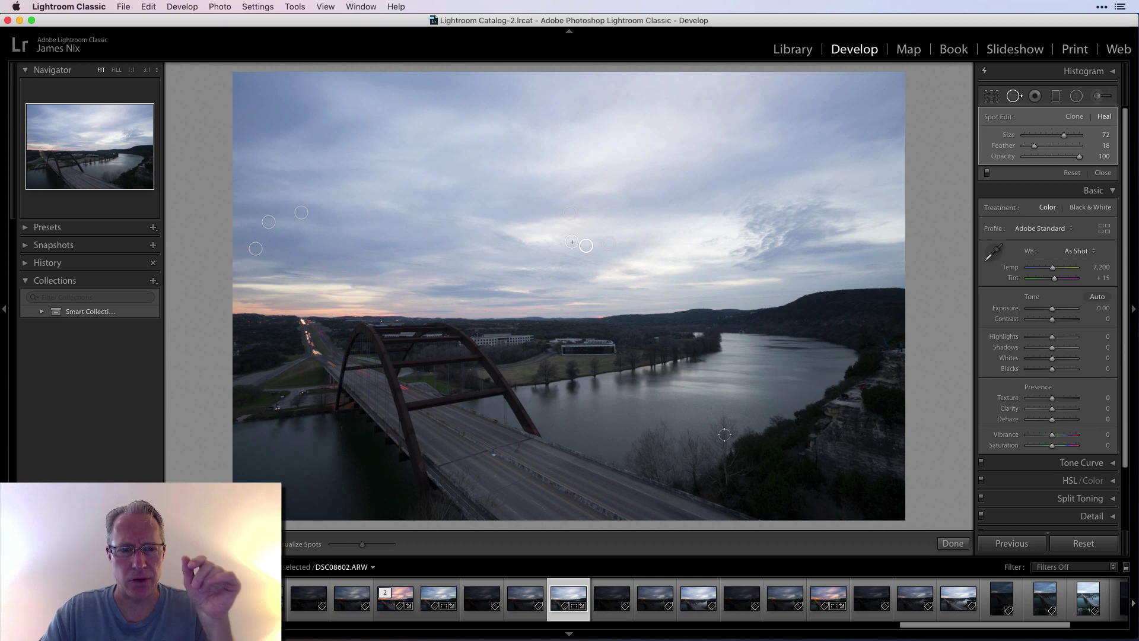
Heal four spots on the river beside and left of the bridge, then finish
left_click(531, 402)
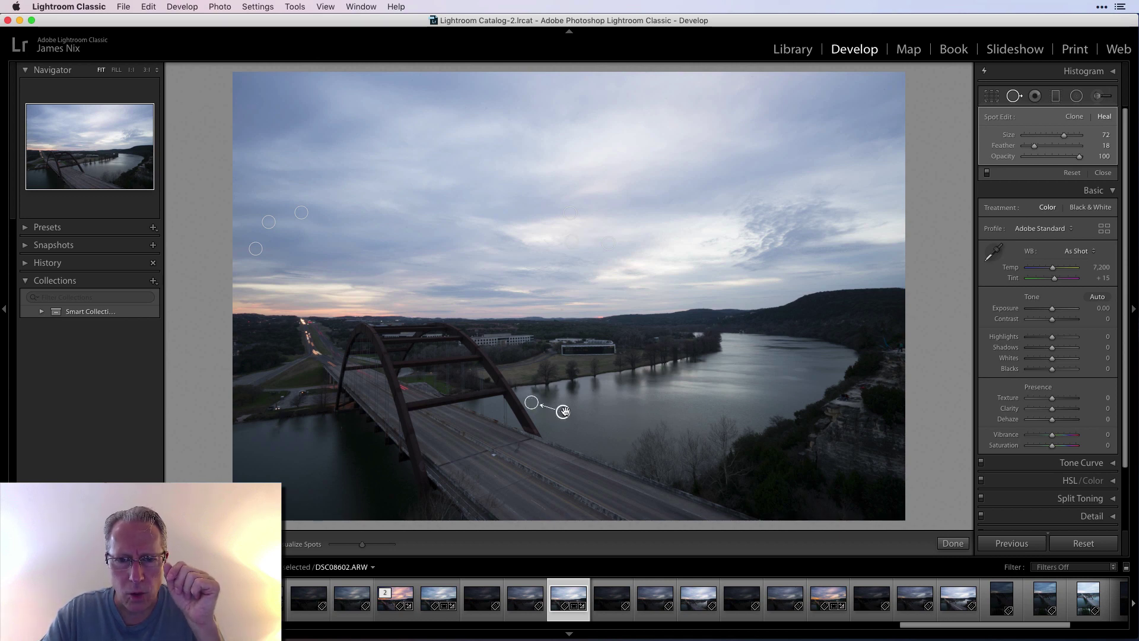
left_click(595, 412)
left_click(563, 407)
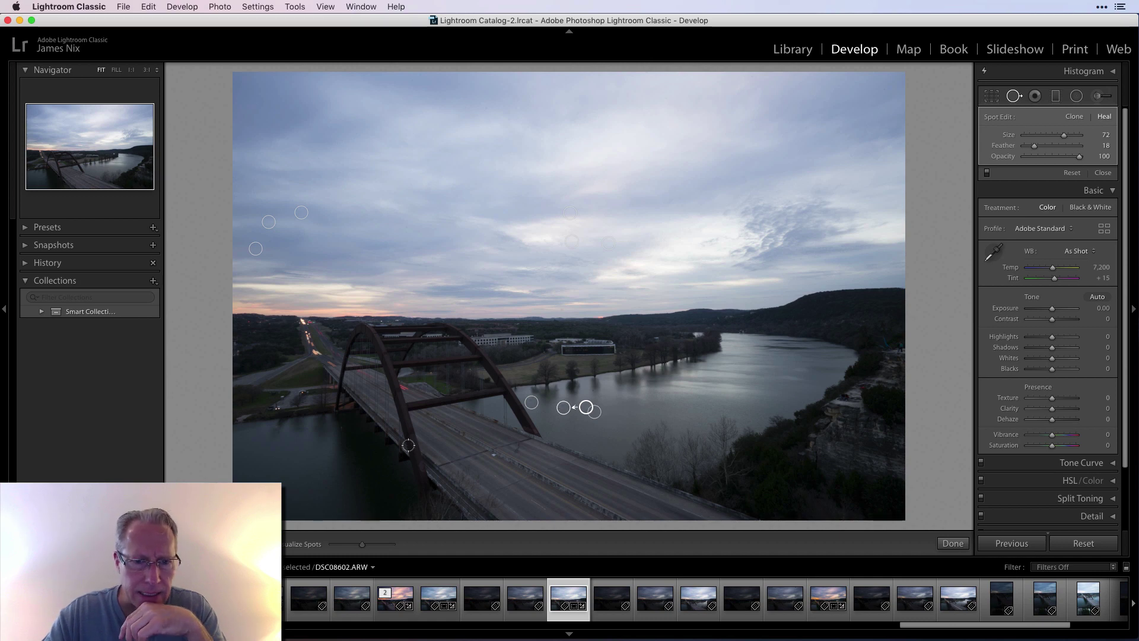
left_click(343, 426)
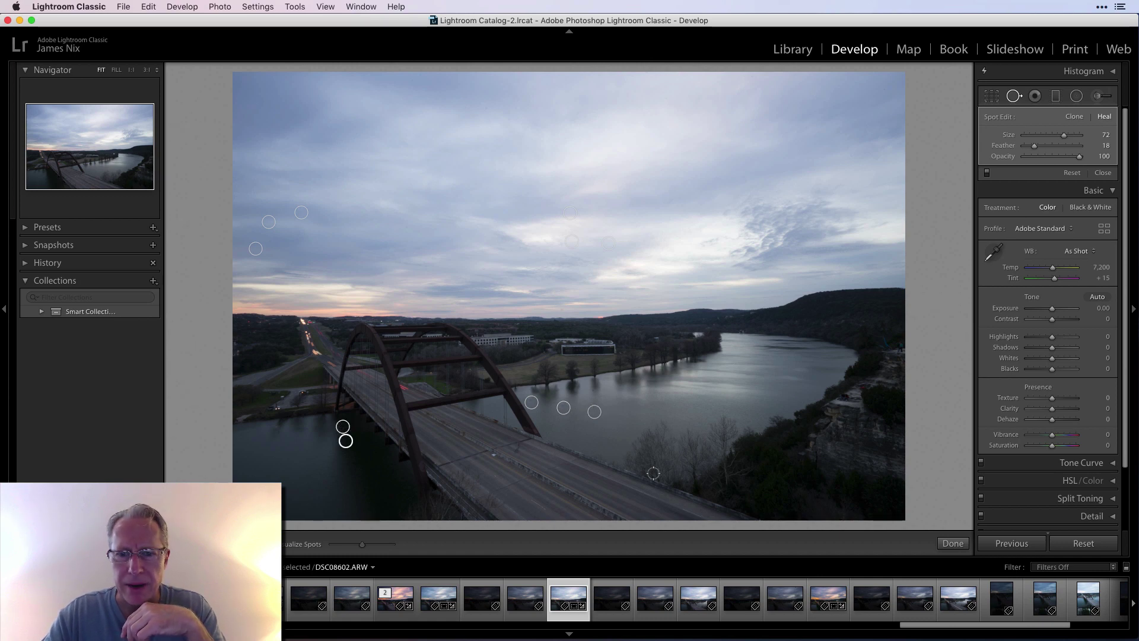
left_click(953, 544)
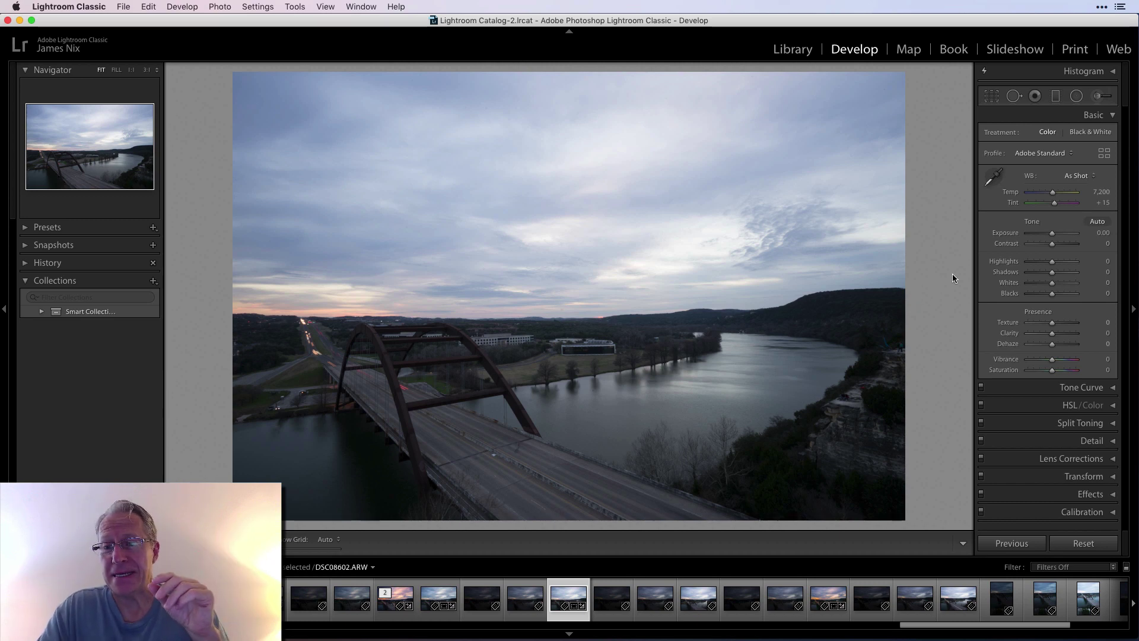
In the Basic panel, drop Highlights to -58, and raise Contrast to +10 and Clarity to +11
left_click_drag(1053, 267, 1038, 266)
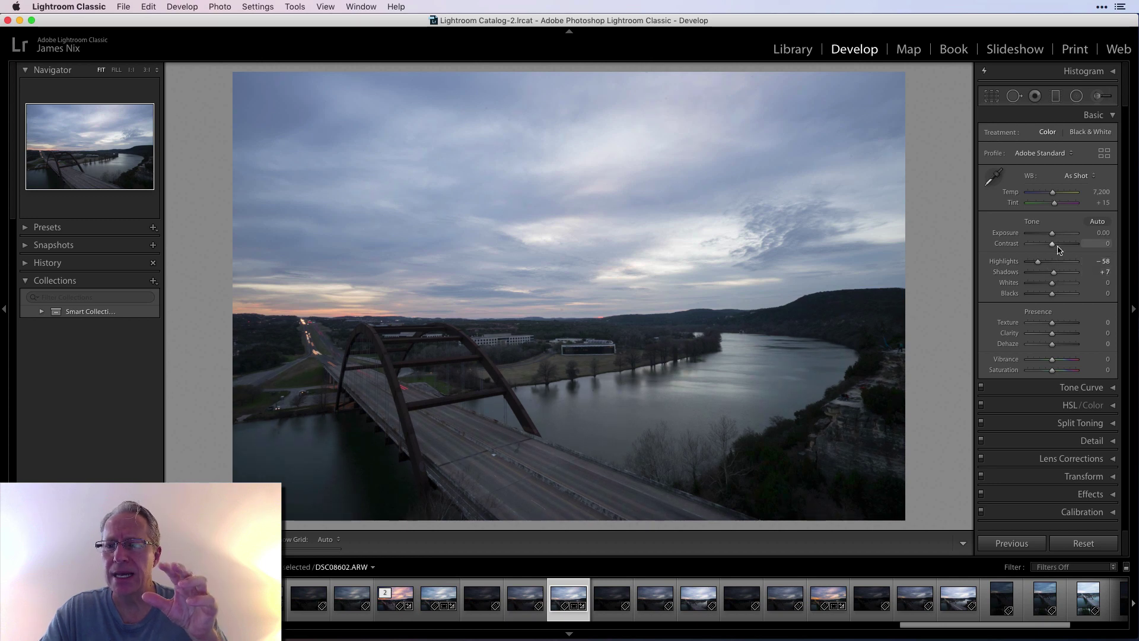
left_click_drag(1052, 243, 1054, 243)
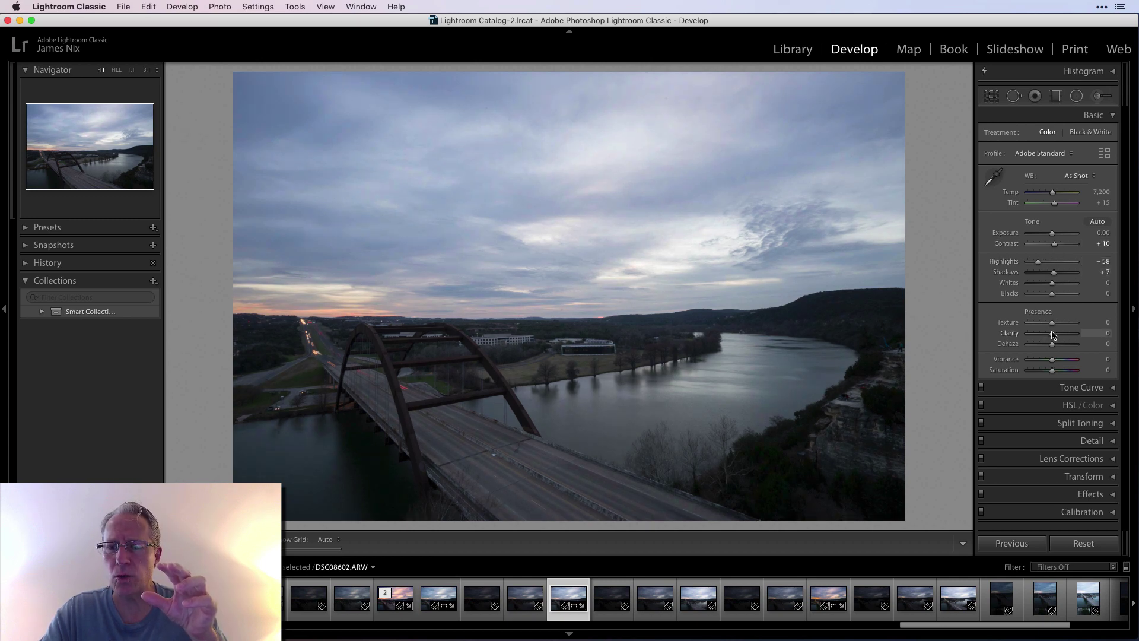
left_click_drag(1053, 333, 1057, 335)
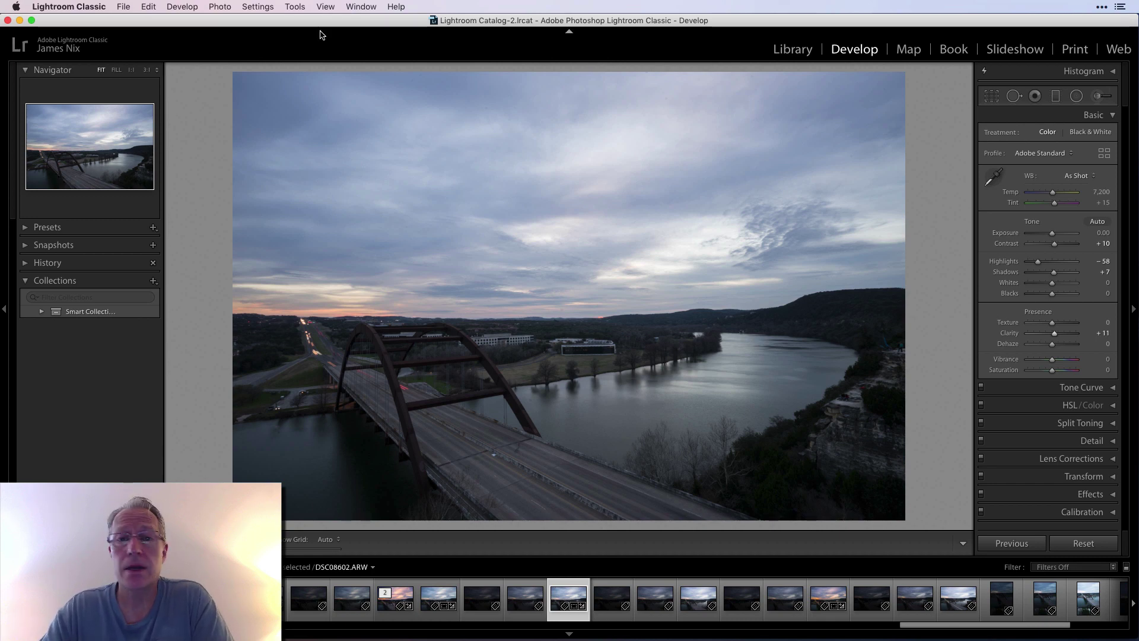
Edit a copy with Lightroom adjustments in Luminar Flex via Photo > Edit In
left_click(225, 6)
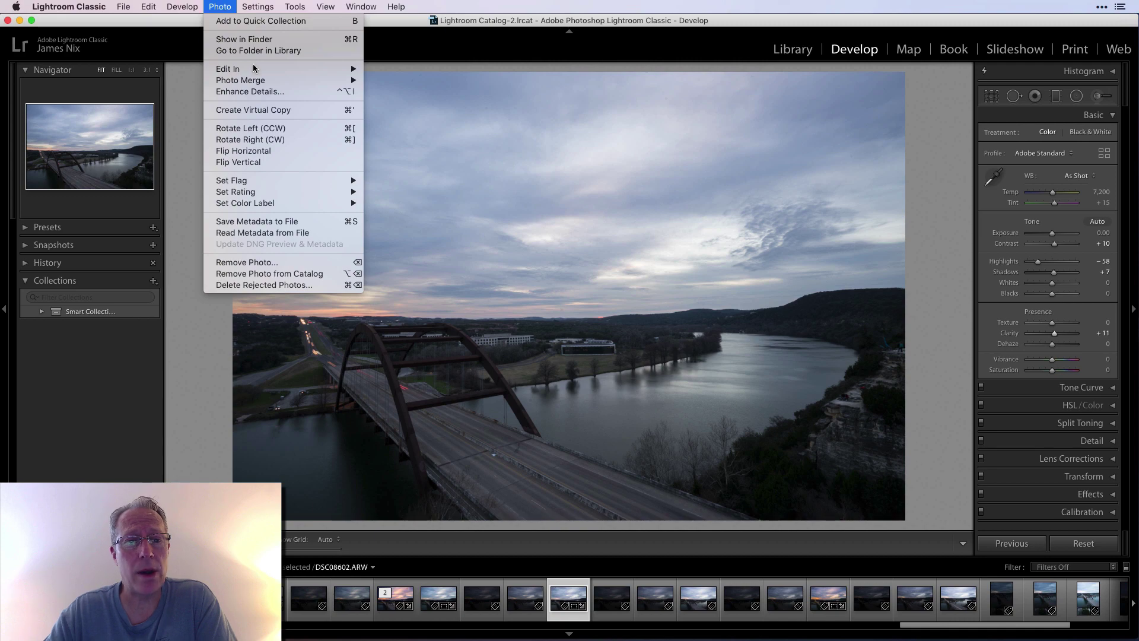
mouse_move(254, 68)
left_click(482, 81)
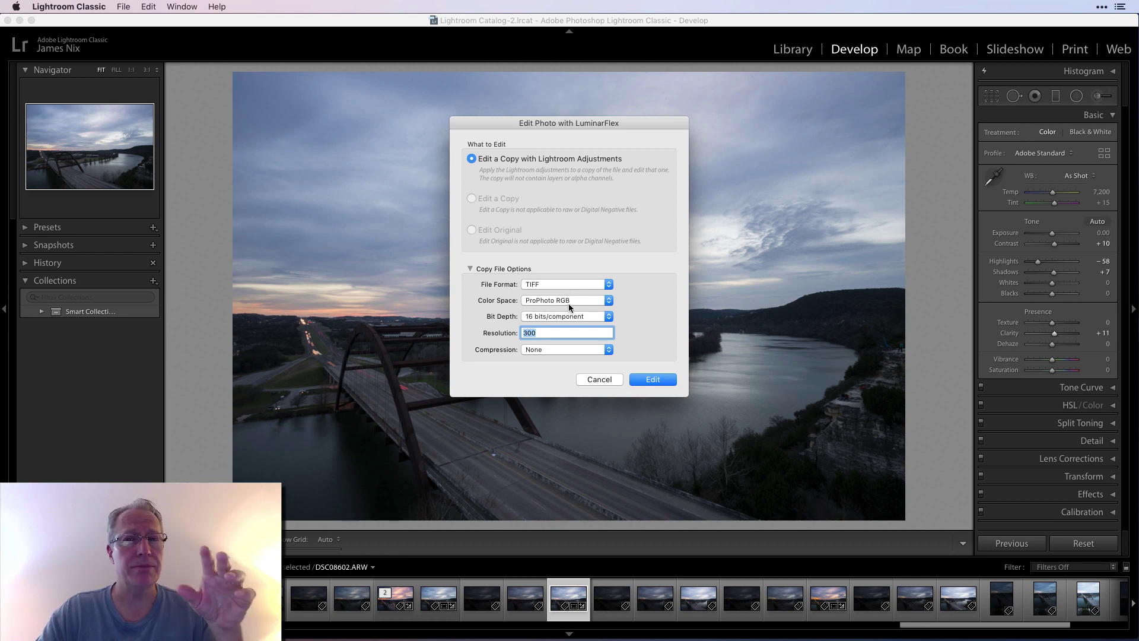
left_click(654, 380)
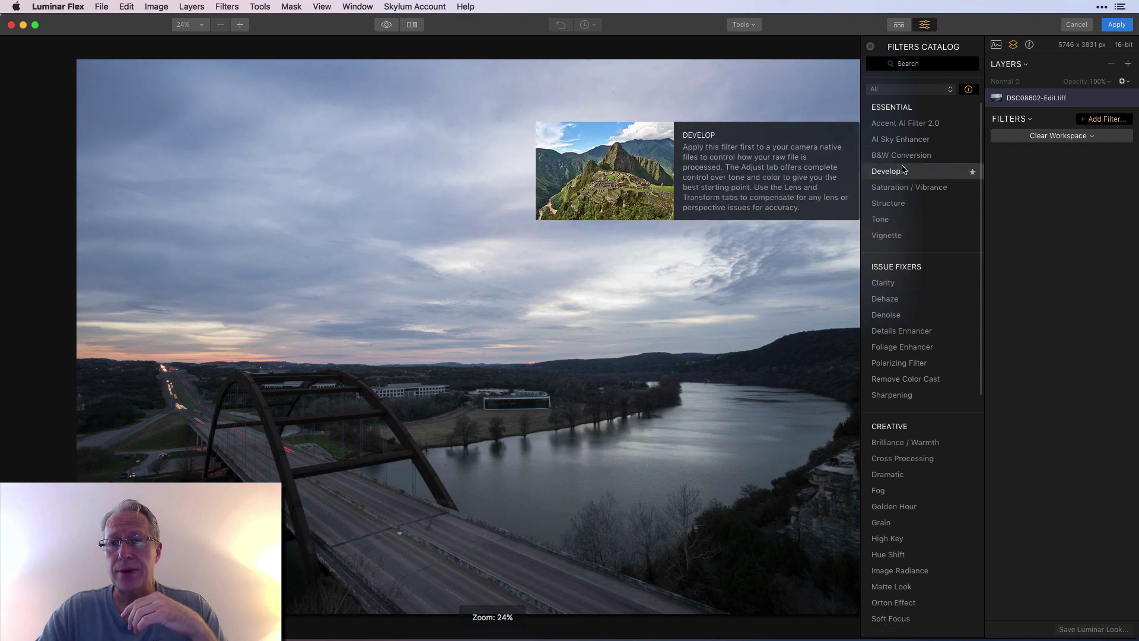
Close Luminar Flex's Filters Catalog panel to reveal the full photo
mouse_move(908, 126)
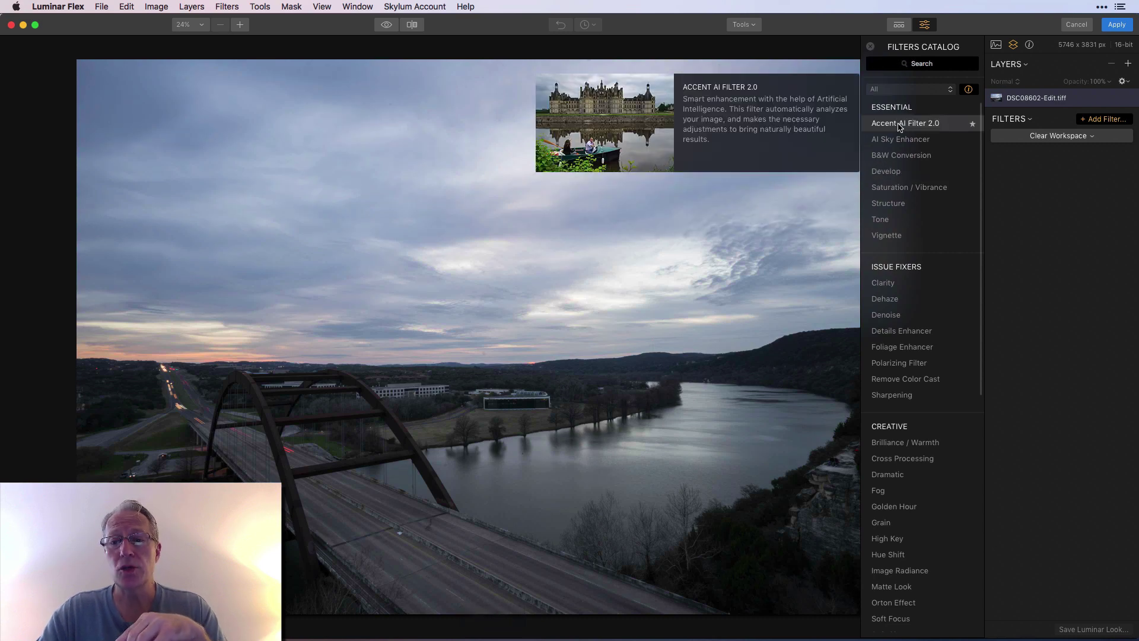
left_click(871, 47)
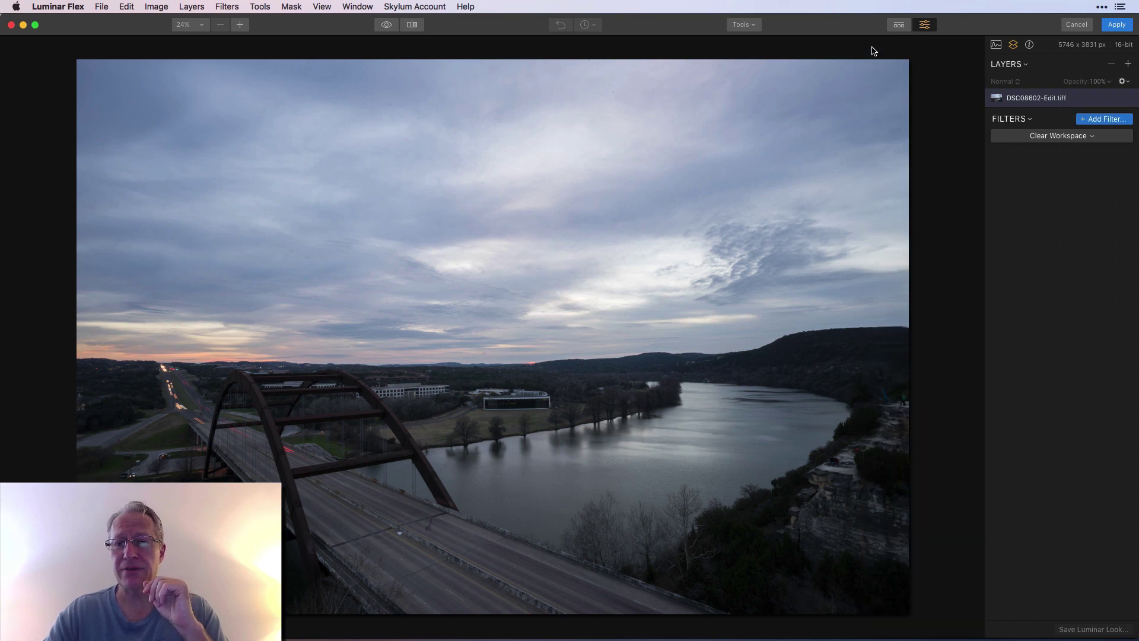
Apply the Shaw look at a reduced Amount of 56, then hide the Looks strip
left_click(897, 30)
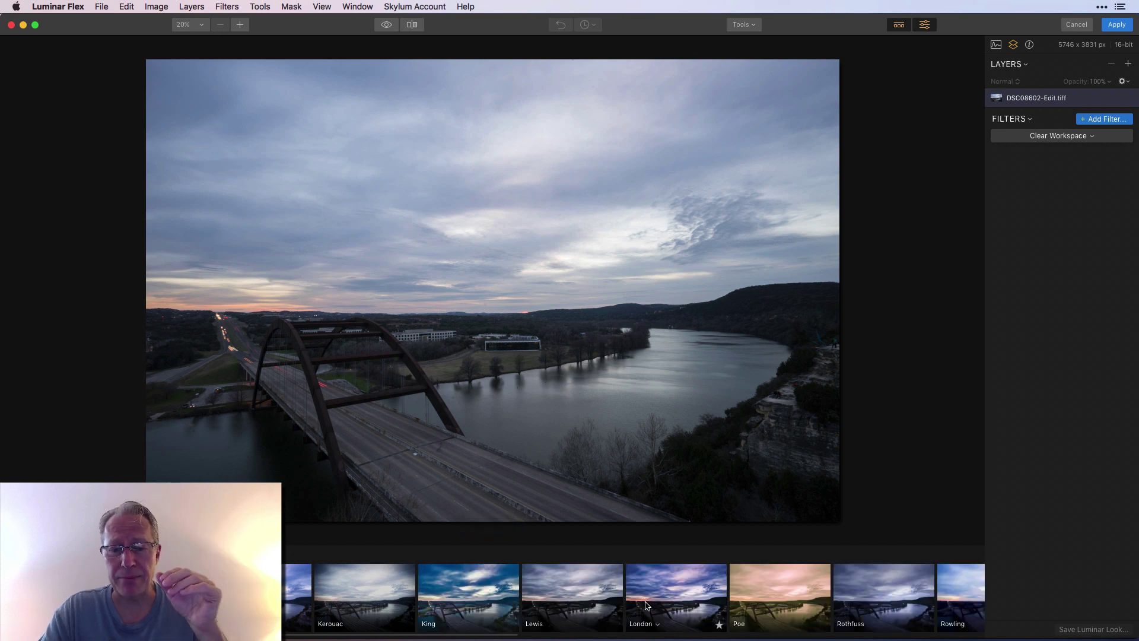
scroll(647, 605, "right", 5)
scroll(647, 605, "right", 5)
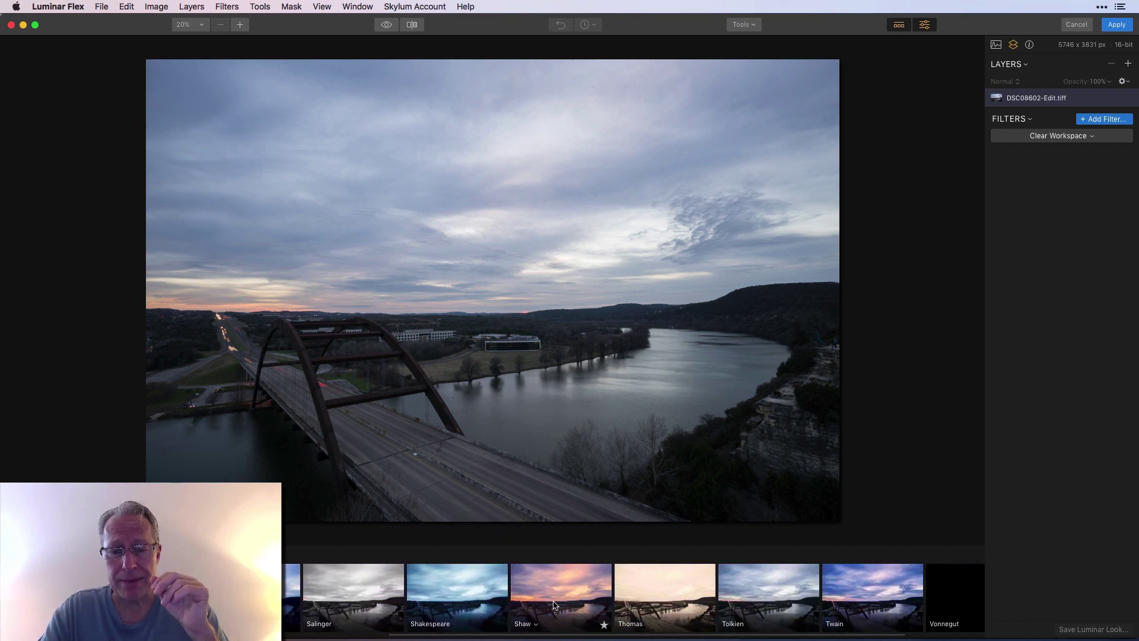
left_click(555, 605)
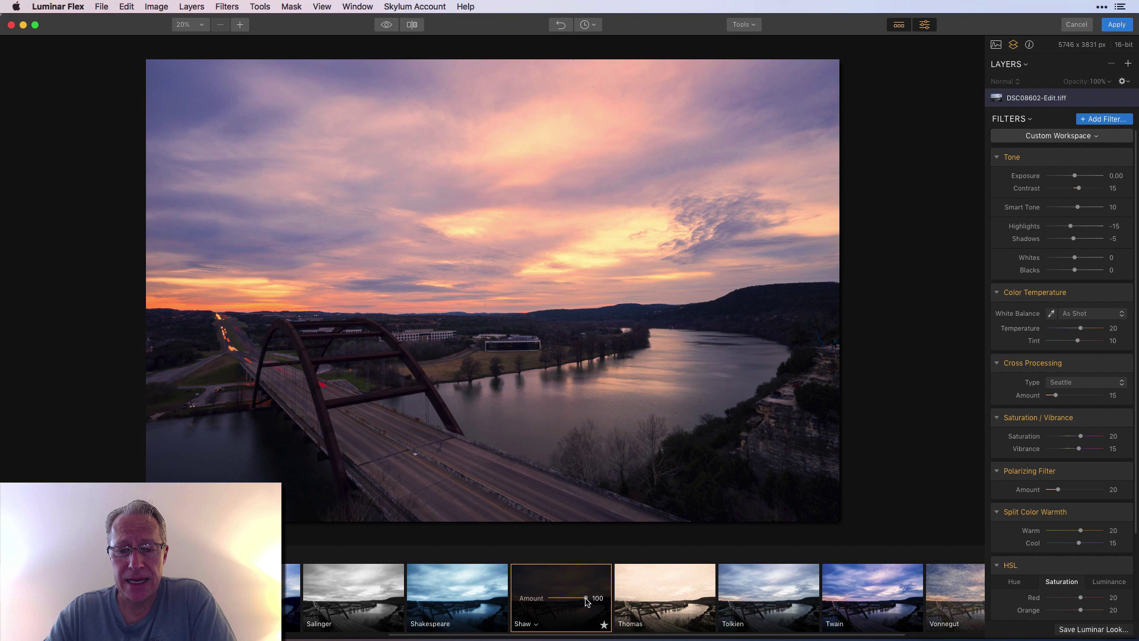
left_click_drag(587, 601, 566, 601)
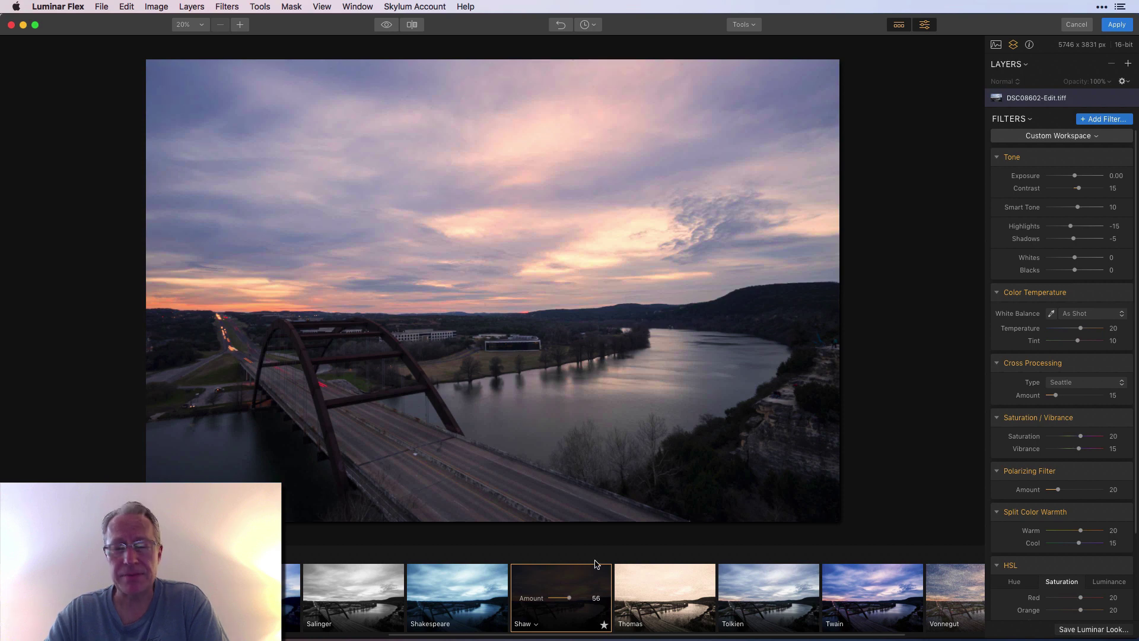
left_click(899, 26)
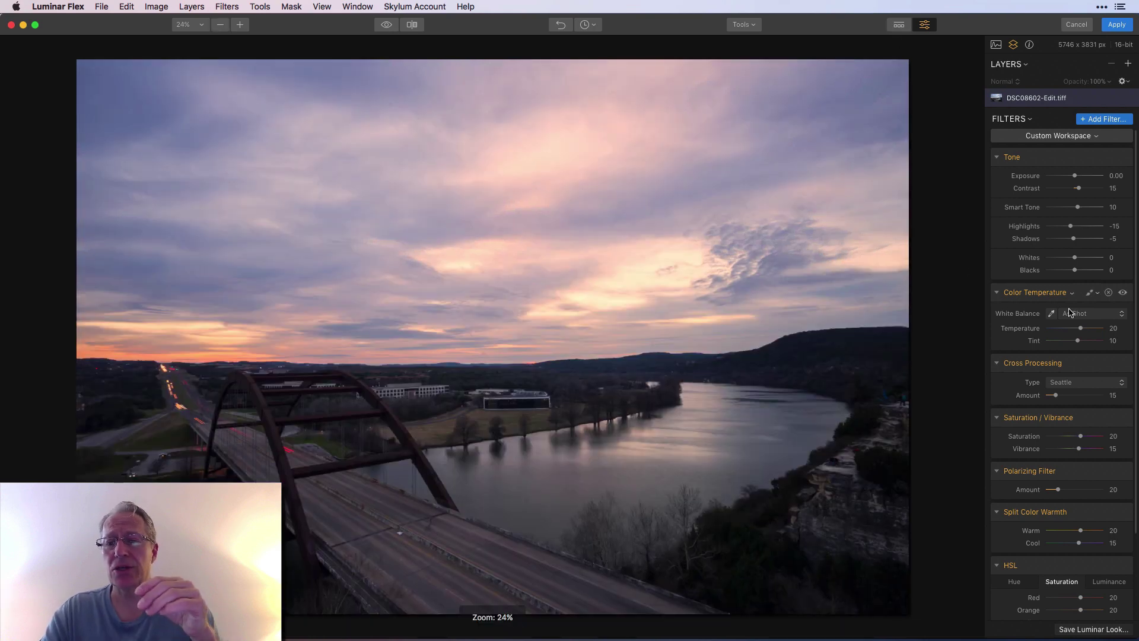
Add a Structure filter with Amount -100, then switch it off to compare
scroll(1071, 313, "down", 2)
scroll(1071, 312, "up", 3)
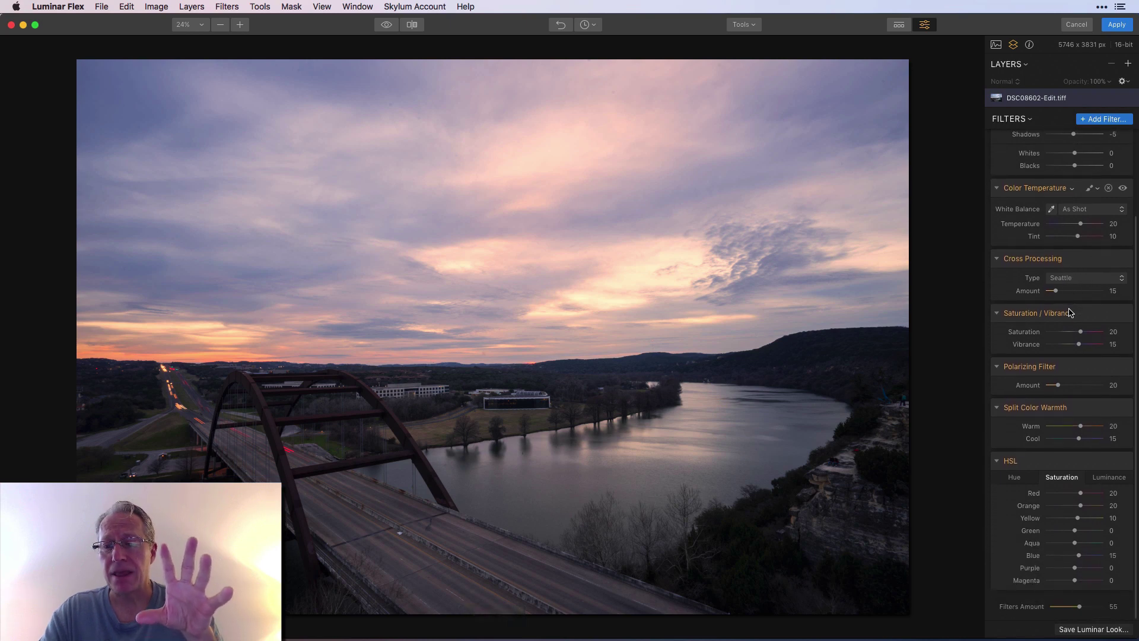
scroll(1072, 313, "up", 1)
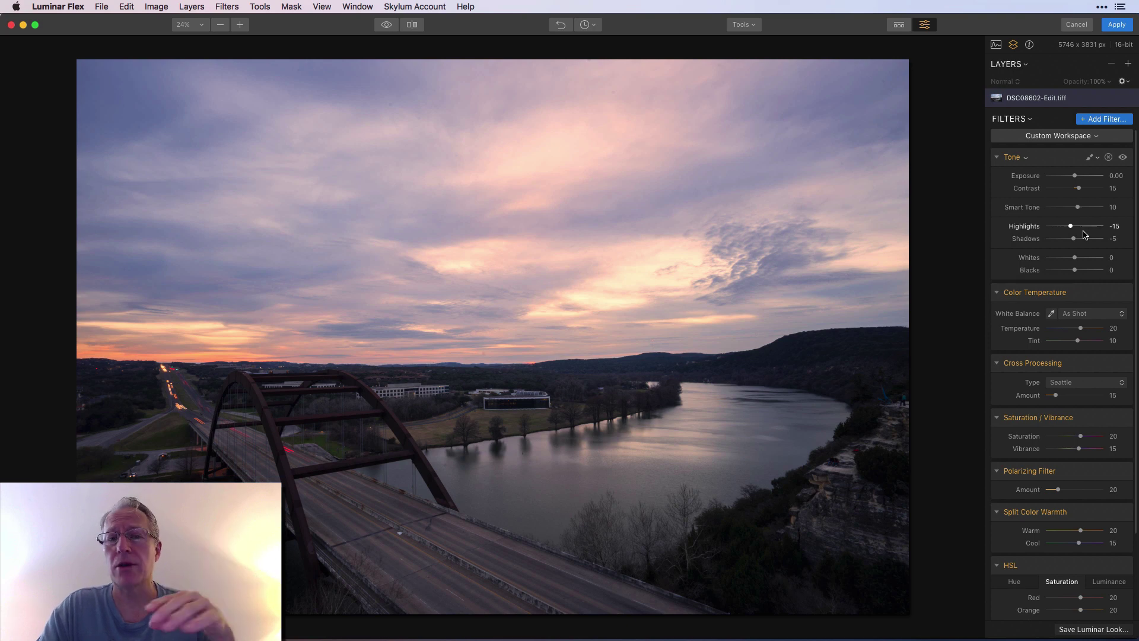
left_click(1111, 125)
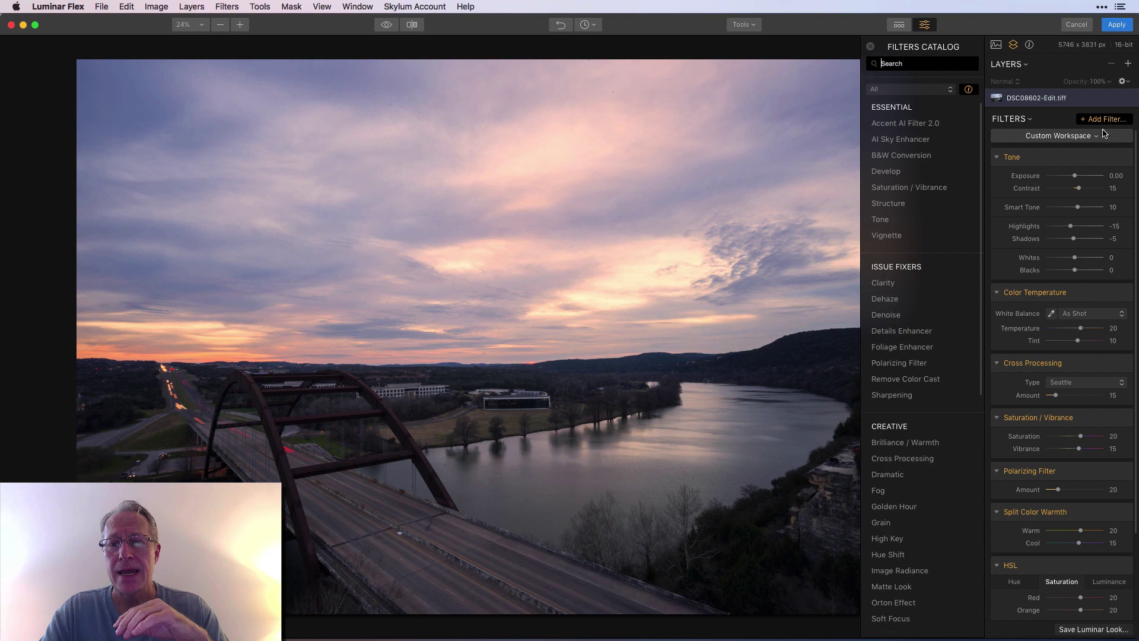
left_click(924, 203)
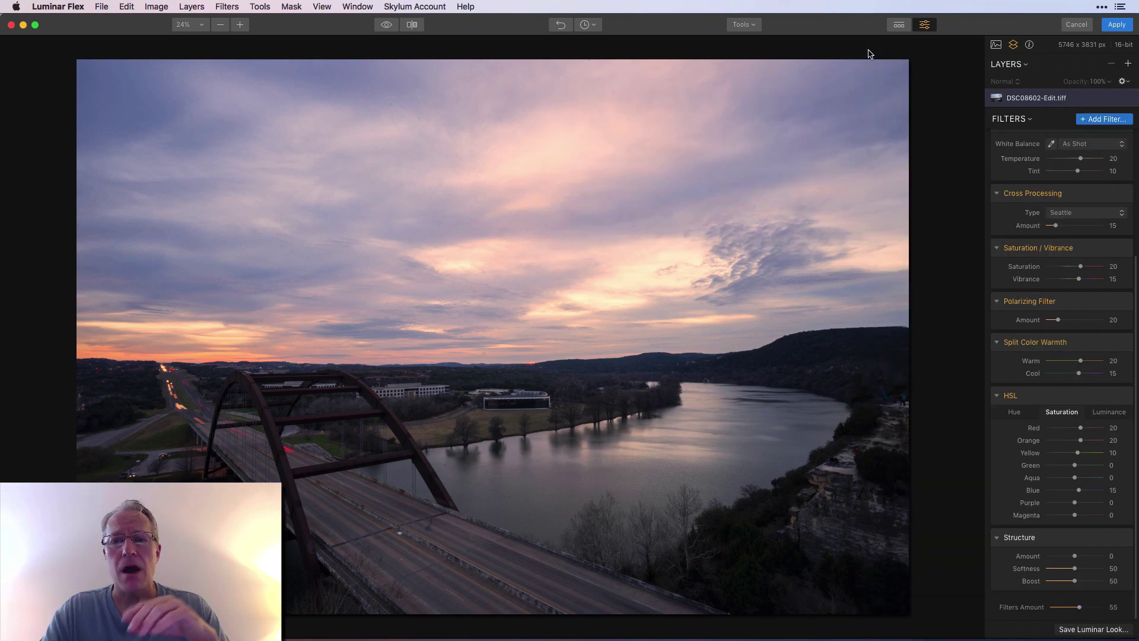
left_click(870, 47)
scroll(1064, 473, "down", 1)
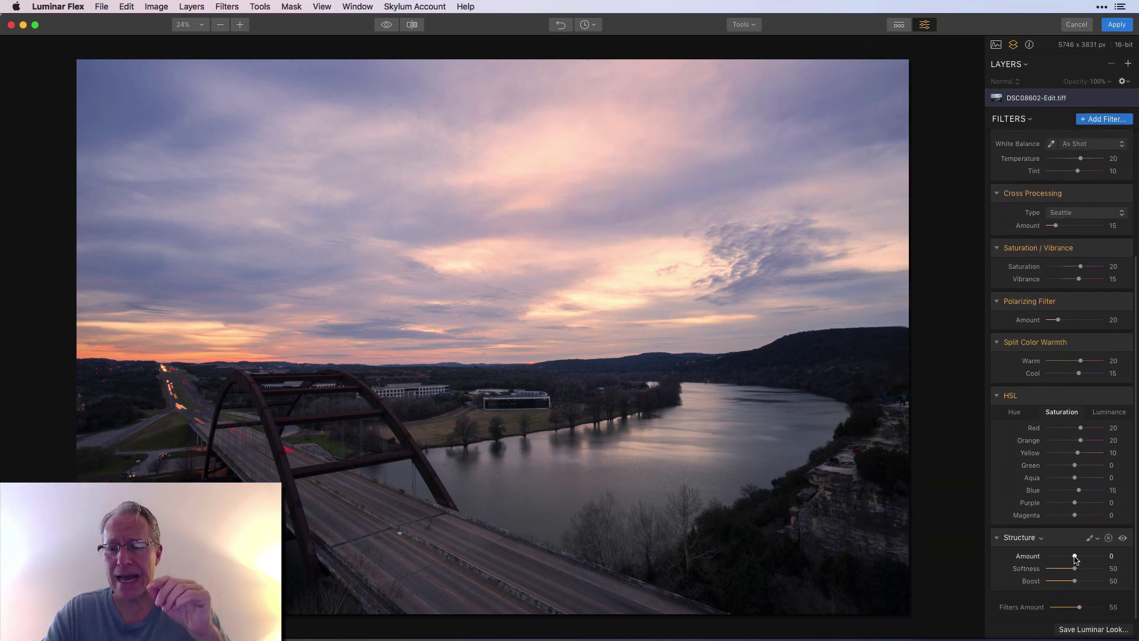
left_click_drag(1075, 556, 1045, 556)
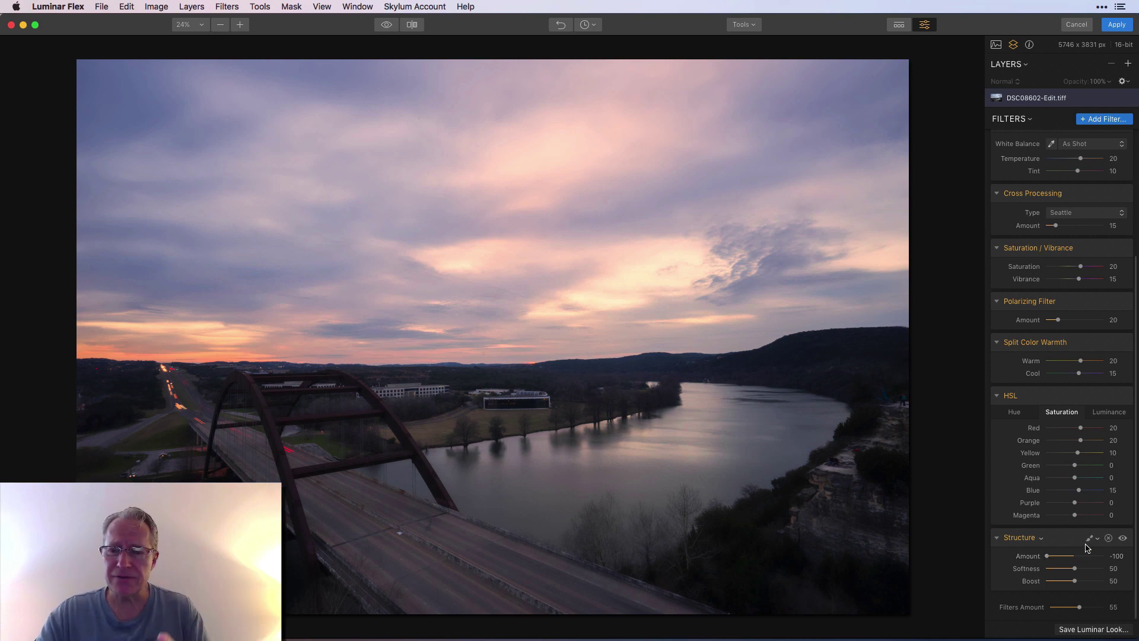
left_click(1122, 538)
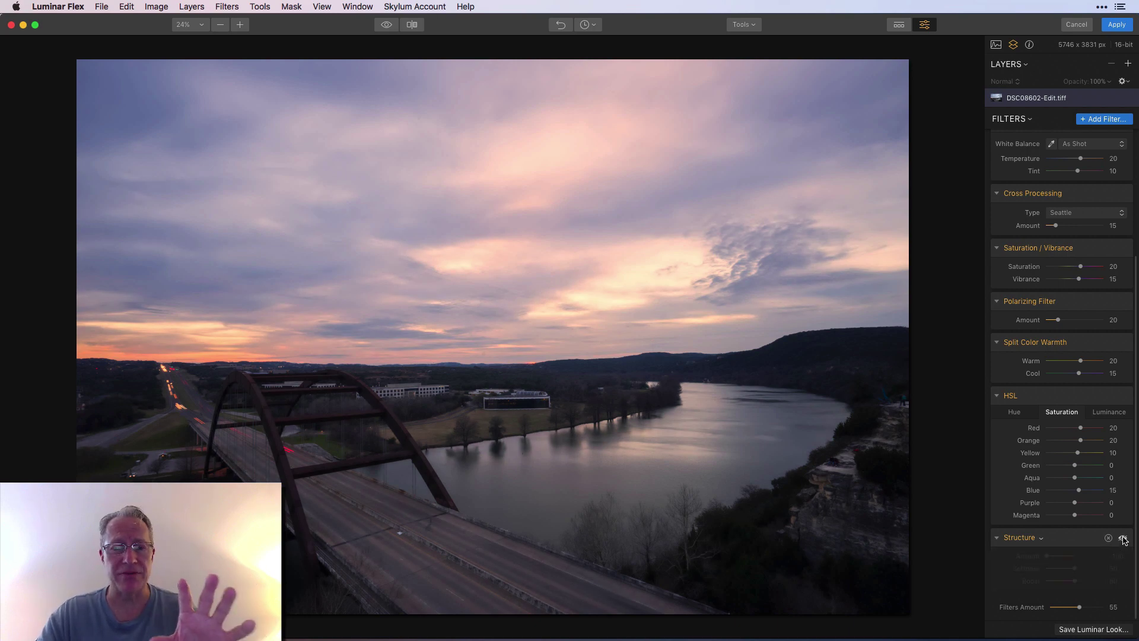
Brush-erase the Structure mask from the bridge, highway and riverbank, checking with the red overlay
left_click(1123, 538)
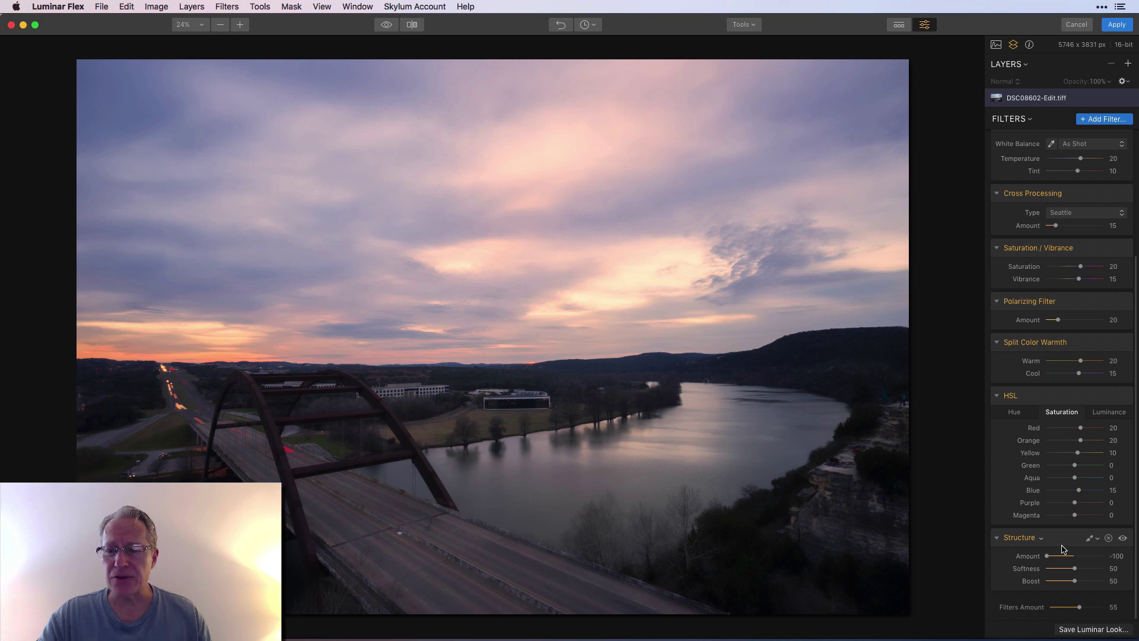
left_click(1091, 538)
left_click(1047, 553)
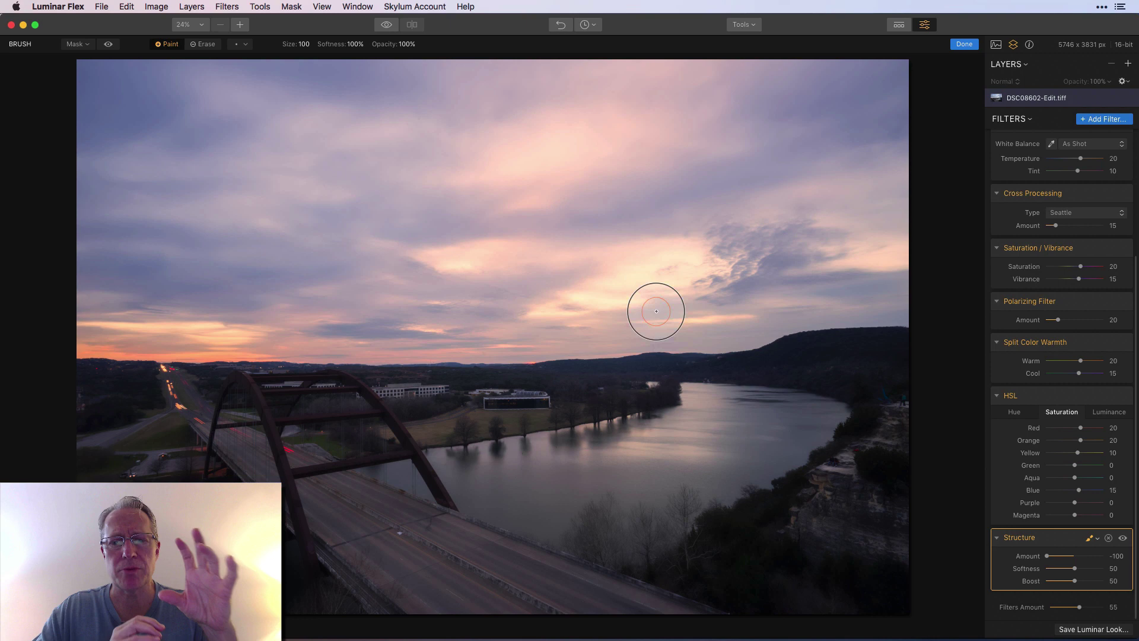
left_click(204, 45)
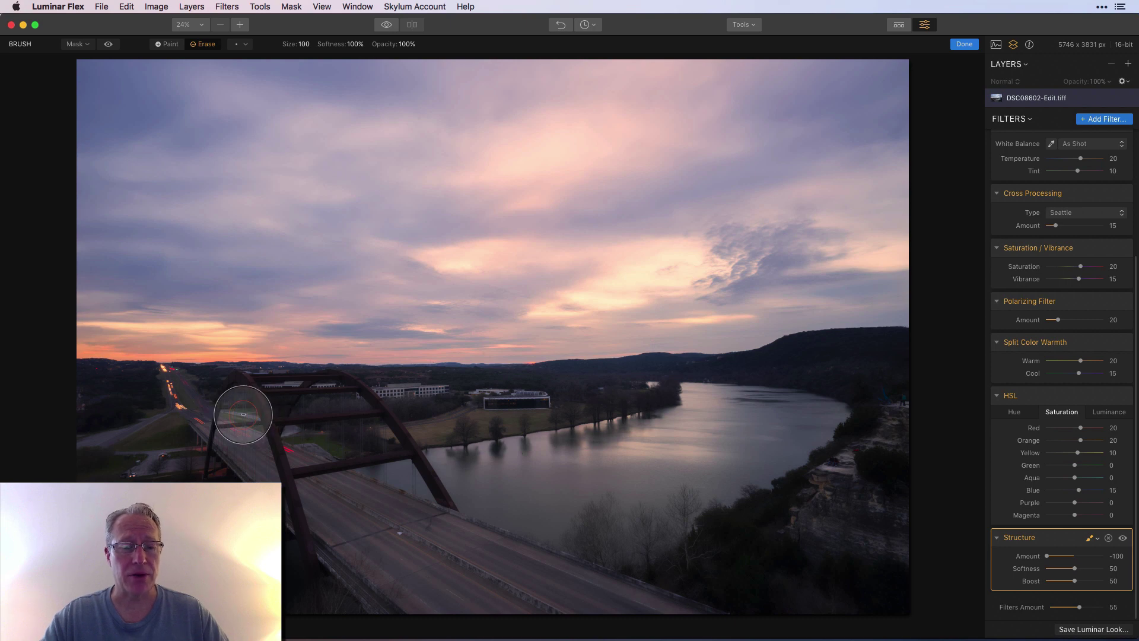
mouse_move(243, 414)
left_mouse_down()
mouse_move(295, 401)
mouse_move(245, 390)
left_mouse_up()
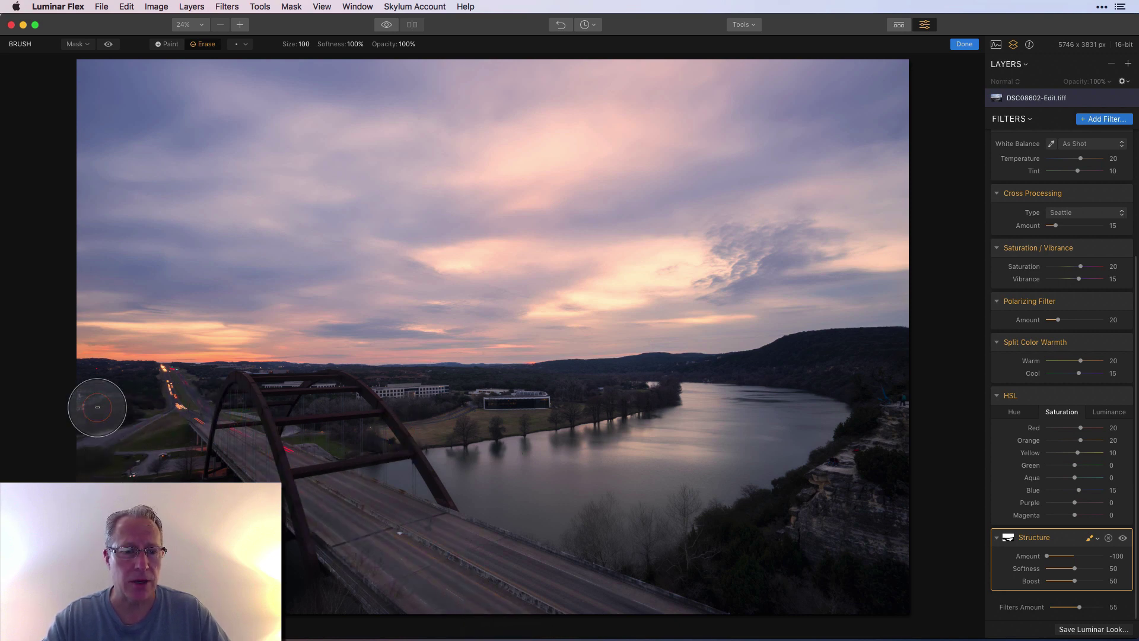
left_click(108, 44)
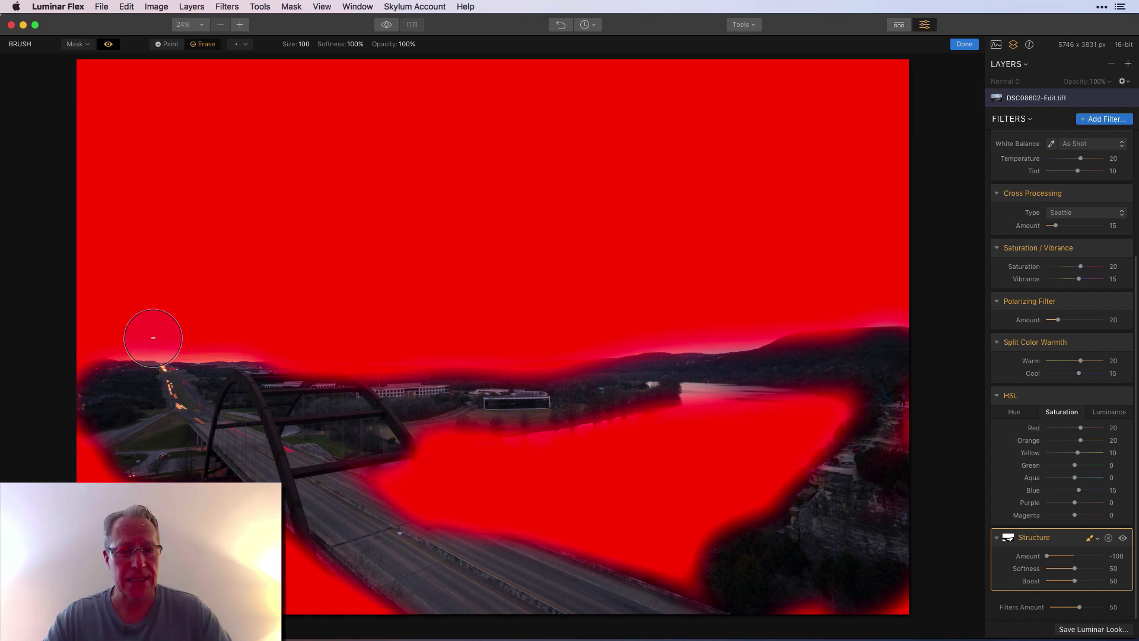
mouse_move(140, 445)
left_mouse_down()
mouse_move(82, 446)
mouse_move(127, 401)
left_mouse_up()
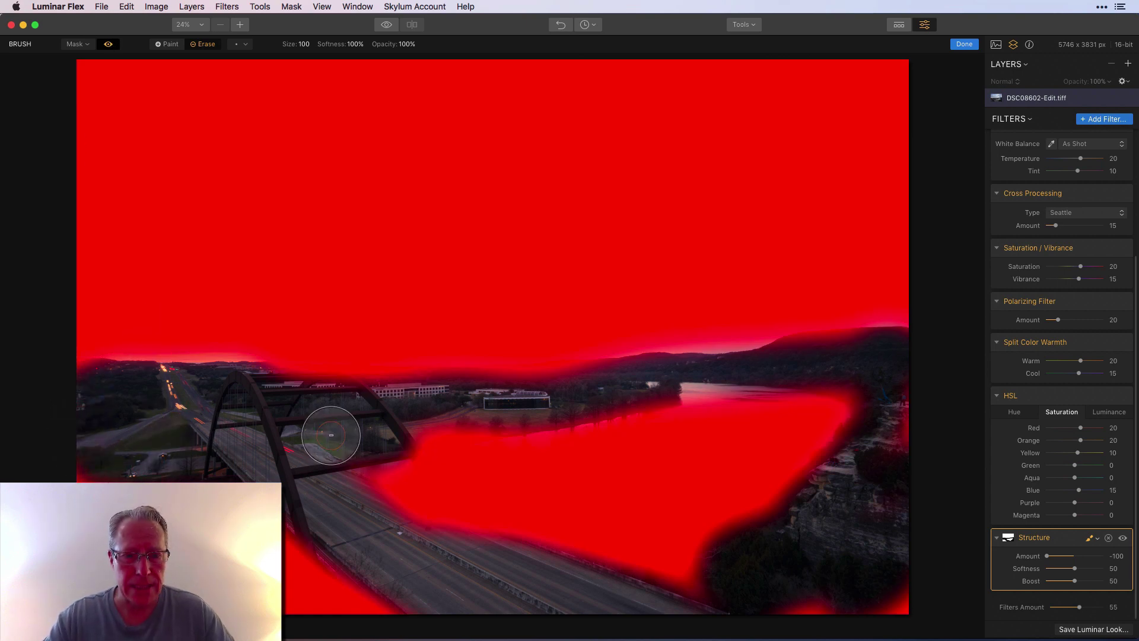
left_click_drag(332, 435, 458, 420)
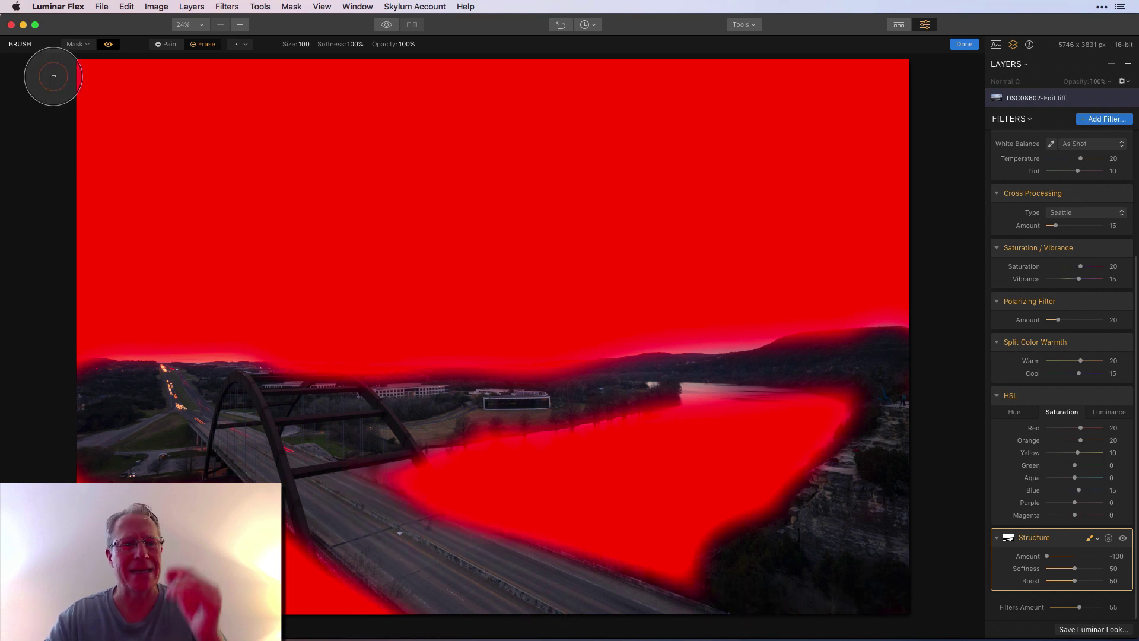
left_click(108, 44)
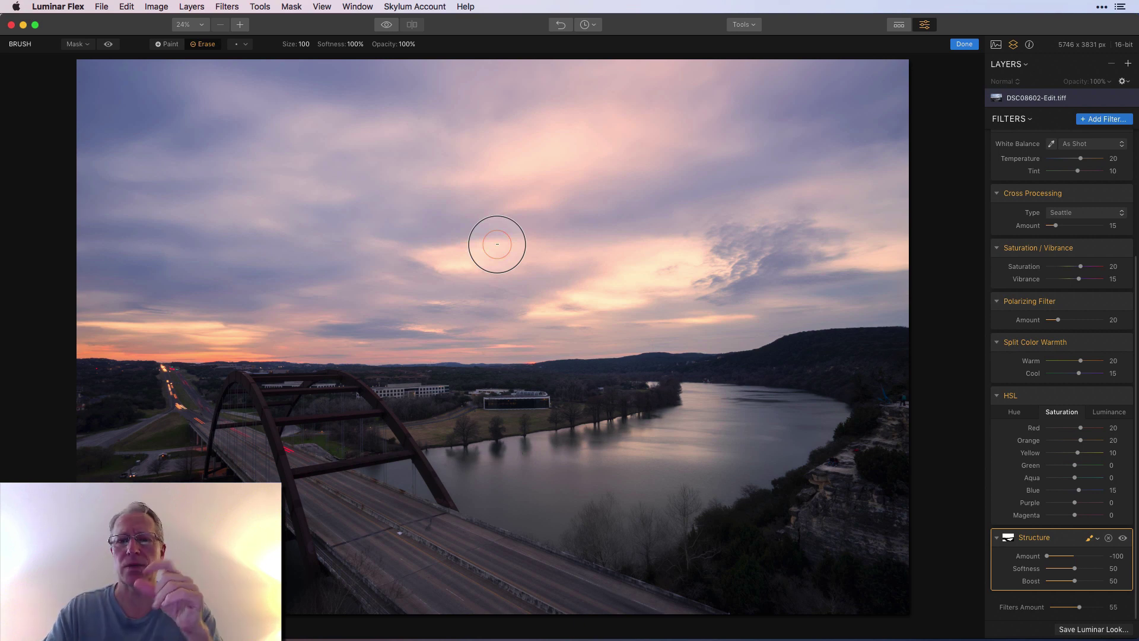
left_click(968, 46)
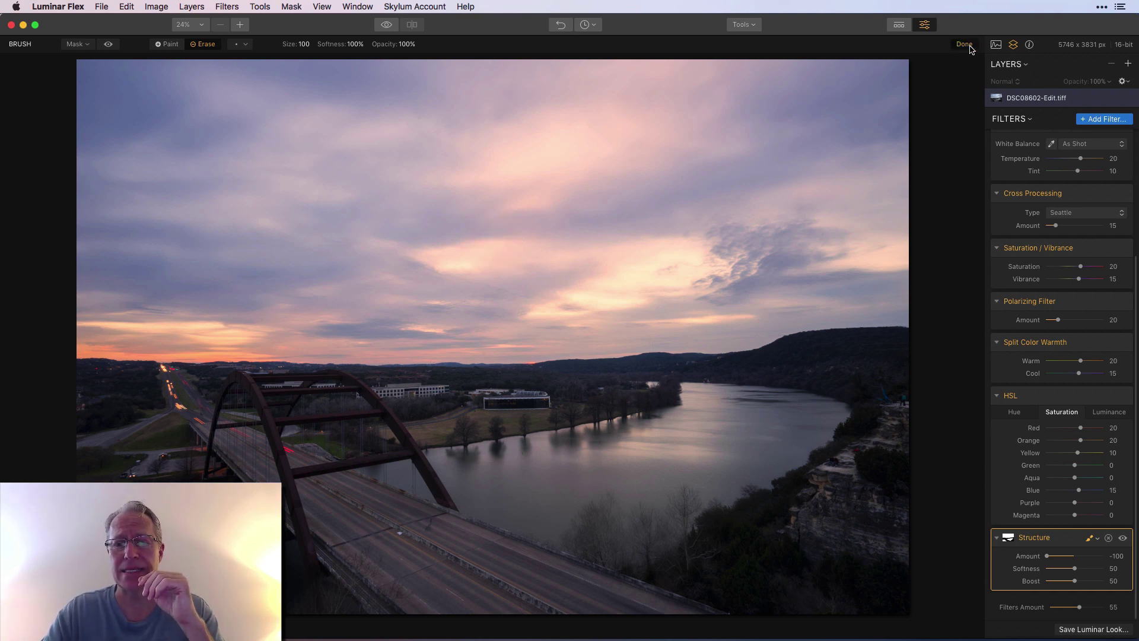
left_click(1124, 538)
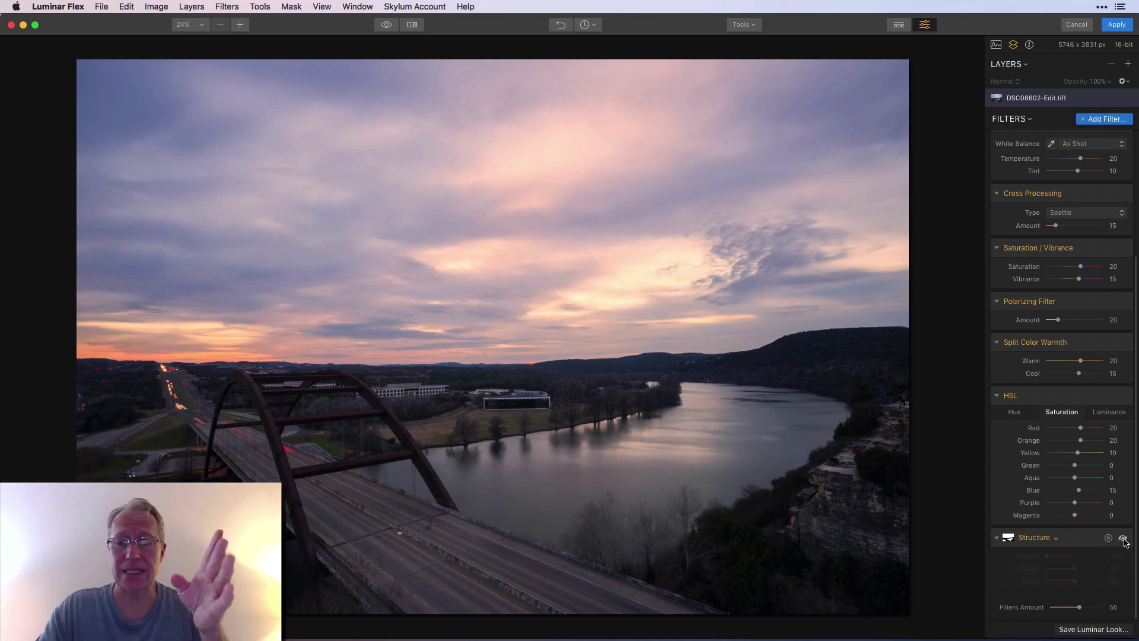
left_click(1123, 538)
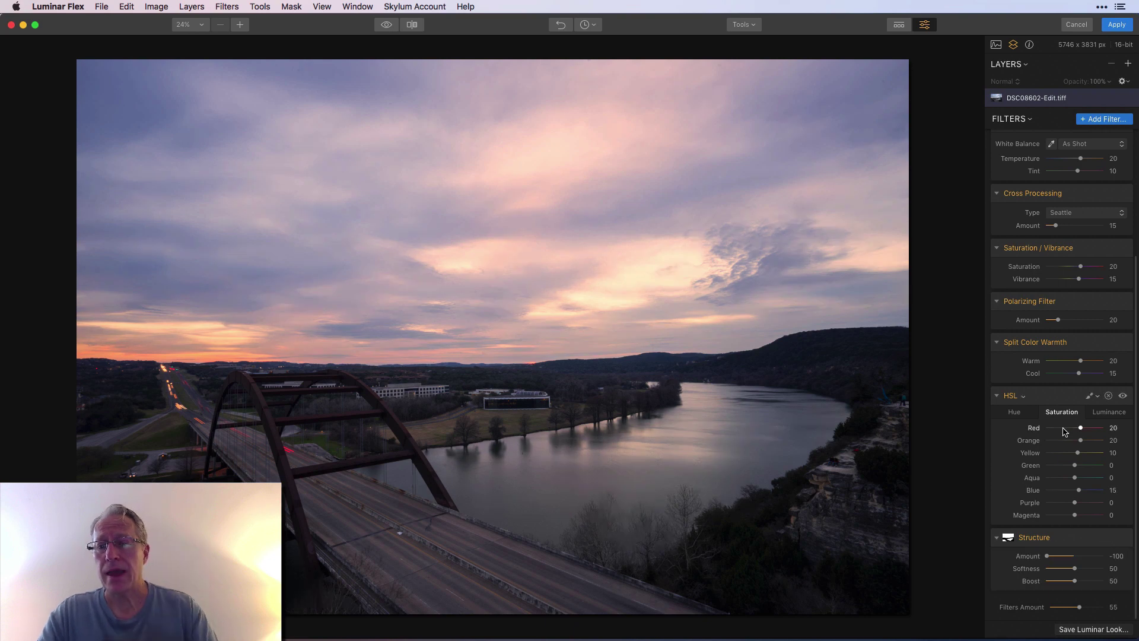
scroll(1062, 433, "up", 5)
scroll(1062, 436, "up", 2)
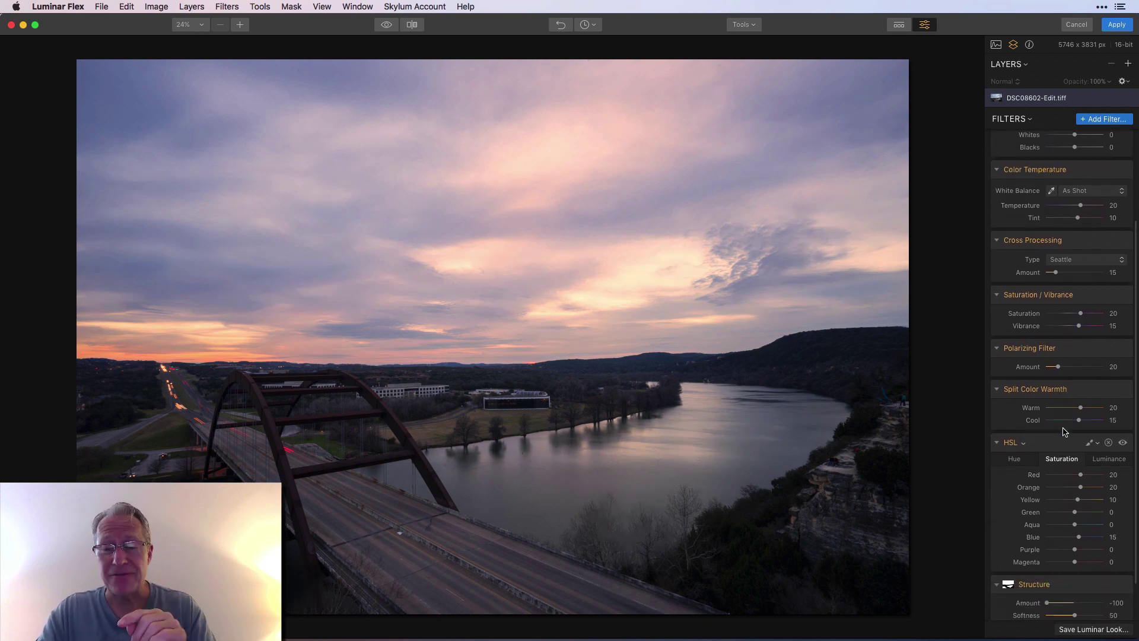
scroll(1052, 443, "up", 2)
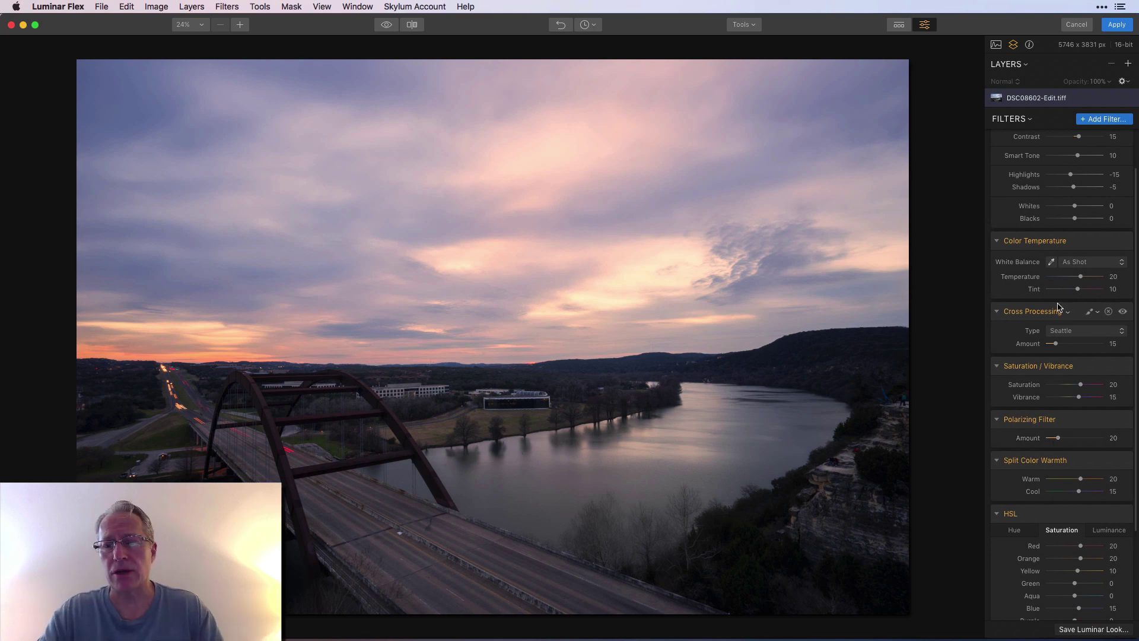
scroll(1061, 306, "up", 4)
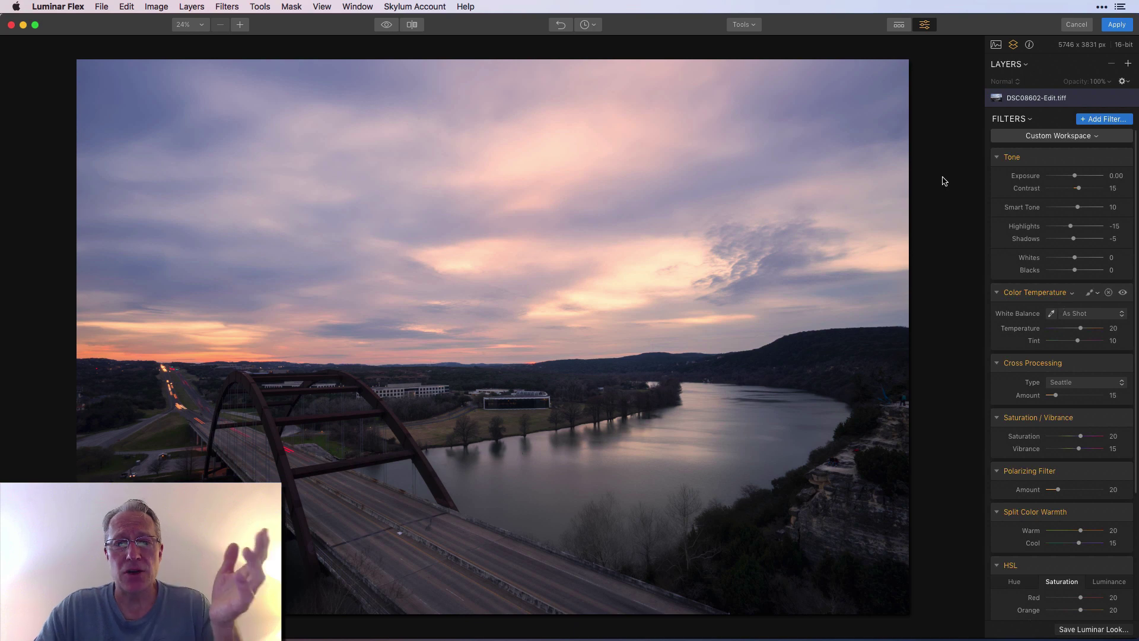
left_click(389, 26)
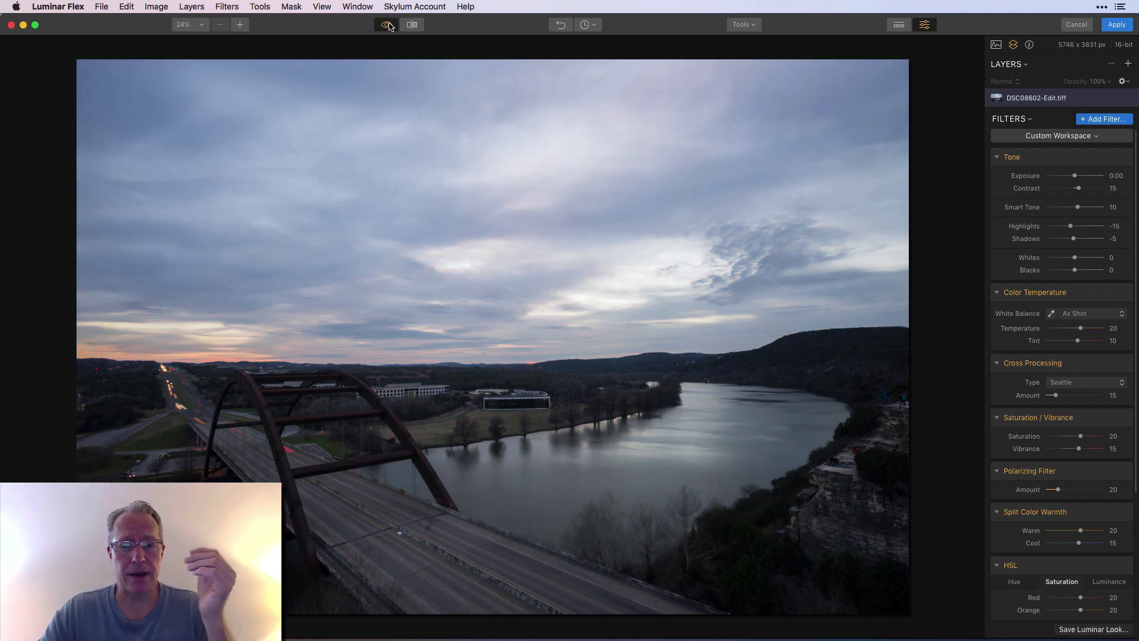
left_click(390, 26)
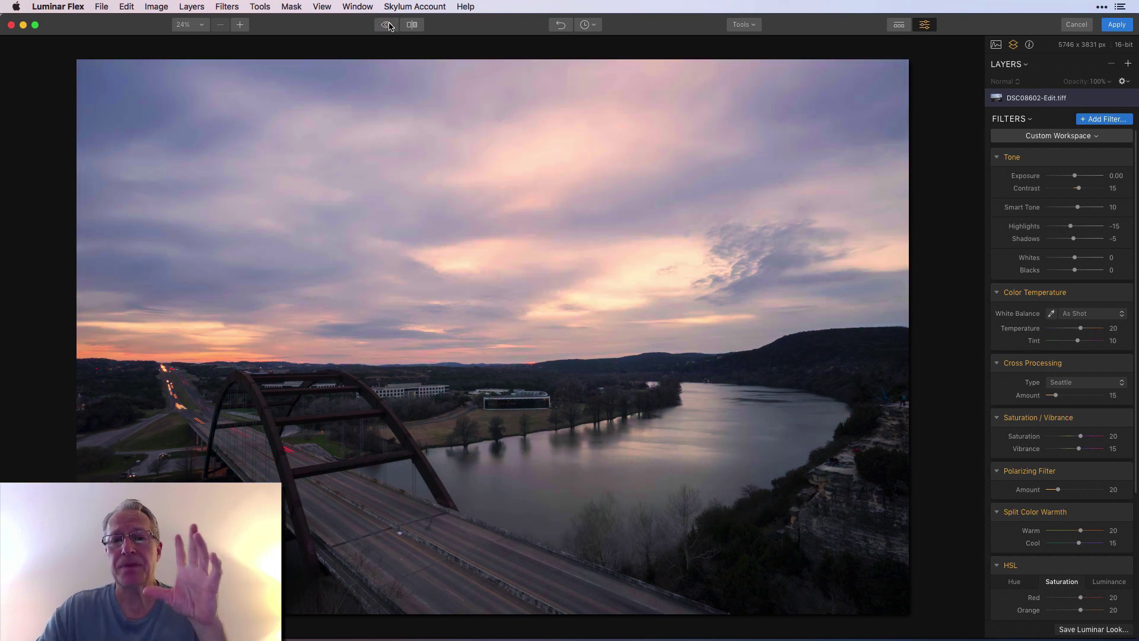
left_click(413, 26)
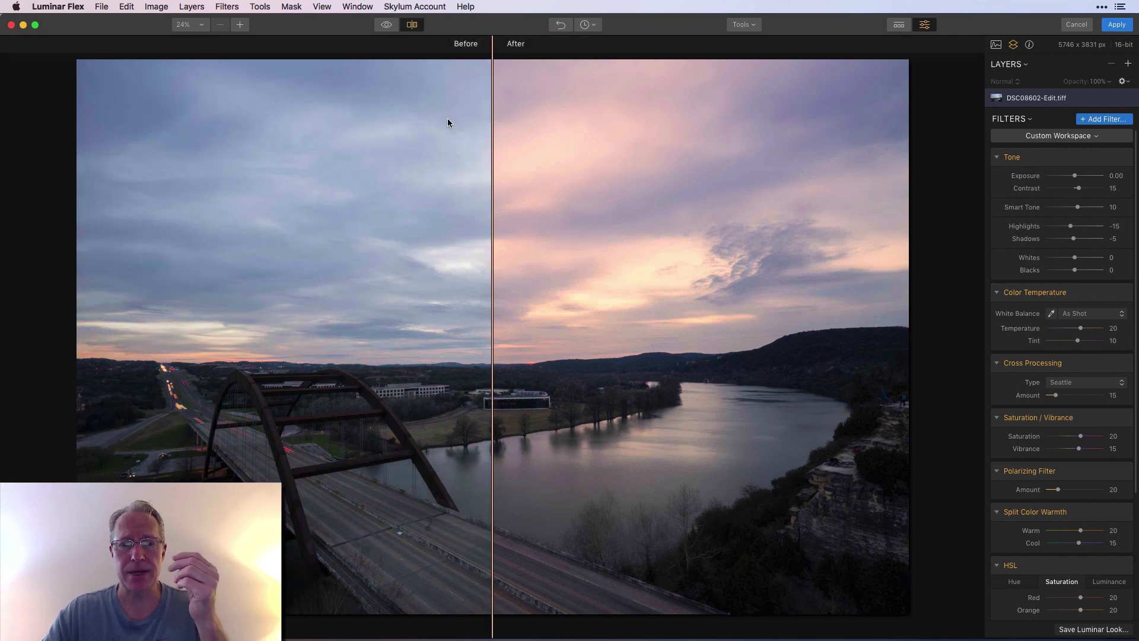
left_click_drag(422, 161, 323, 180)
left_click(411, 24)
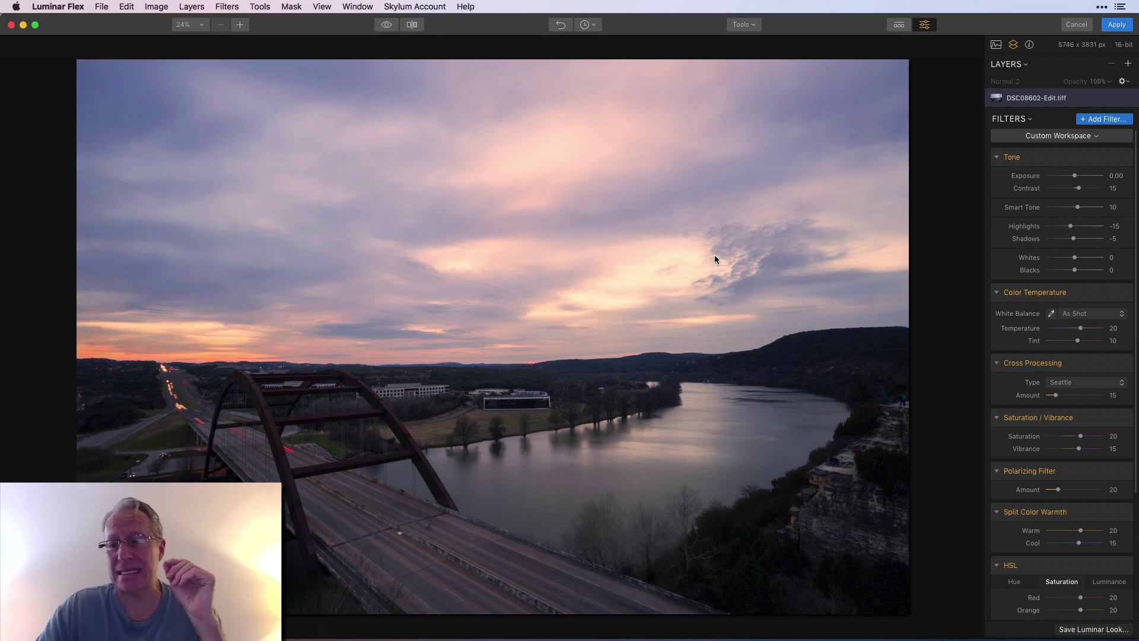
mouse_move(1100, 370)
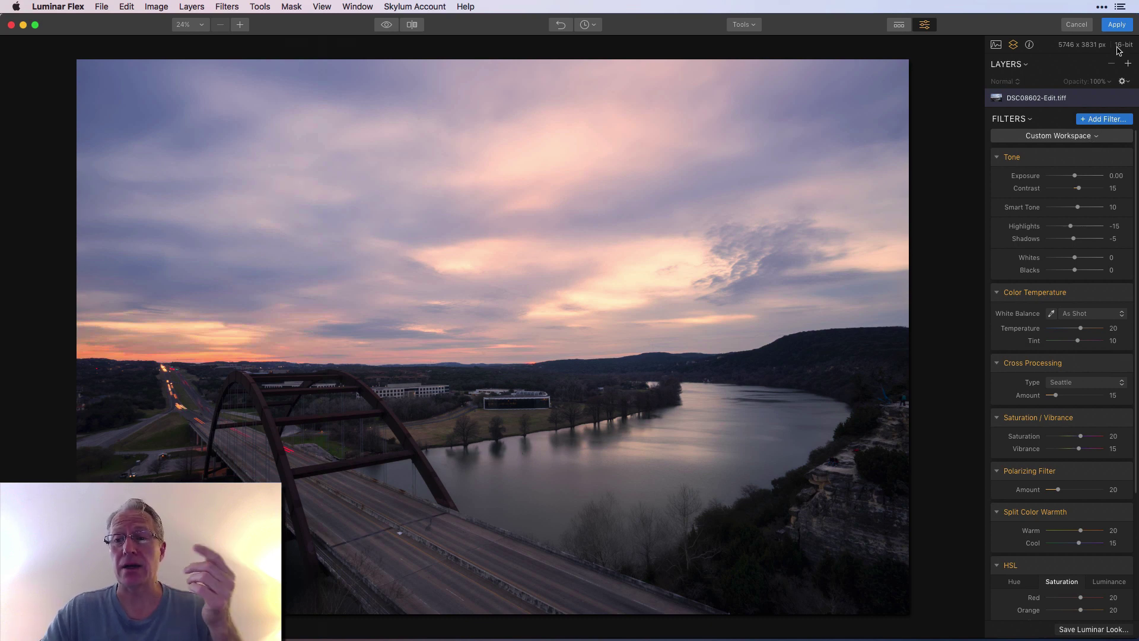
Apply the Luminar edits, then open DSC08602-Edit.tif in Lightroom's Develop module
left_click(1118, 26)
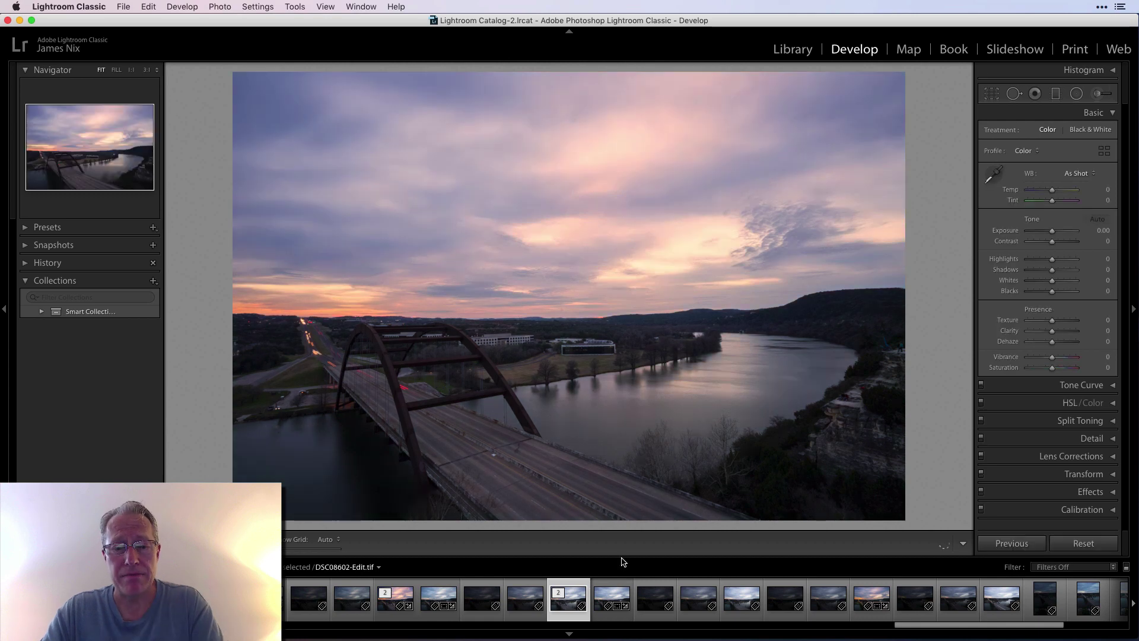
left_click(611, 602)
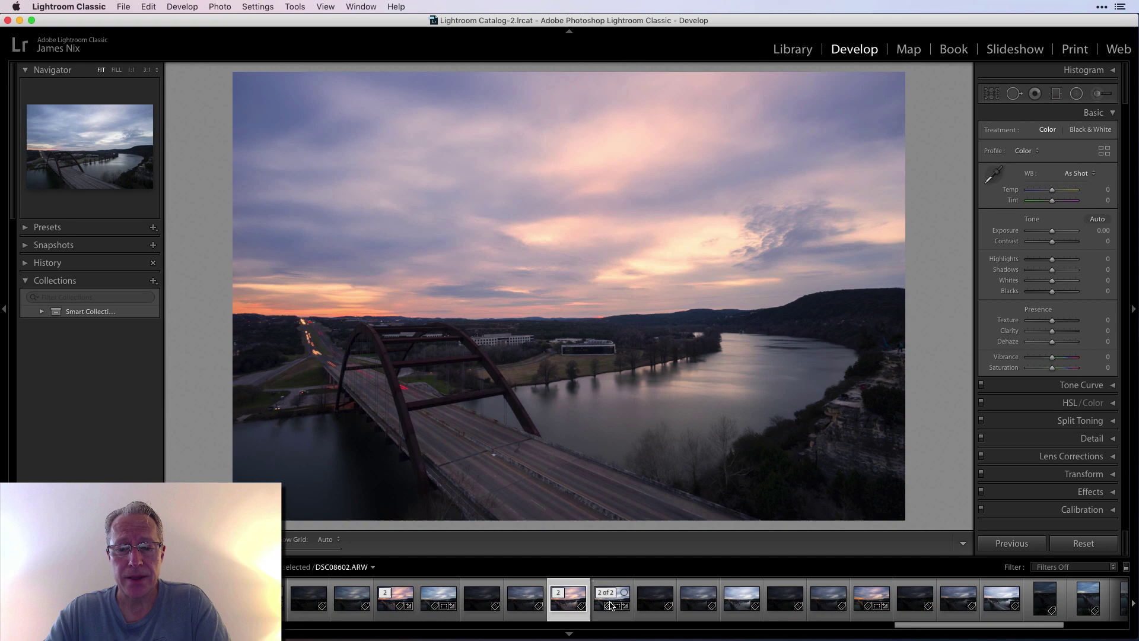
left_click(610, 605)
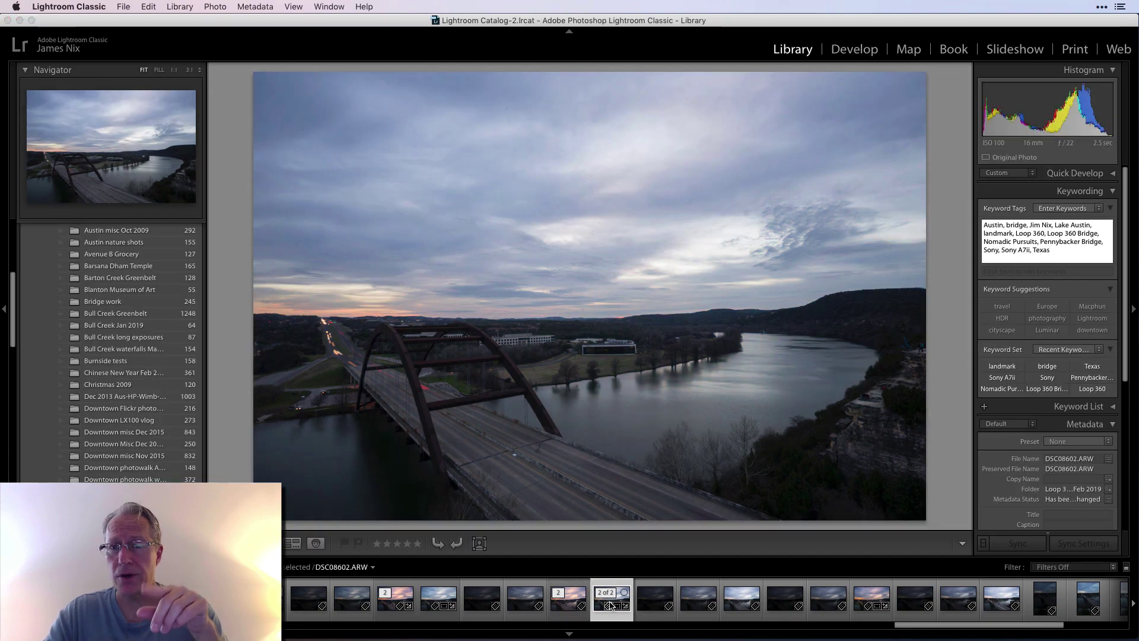
left_click(568, 599)
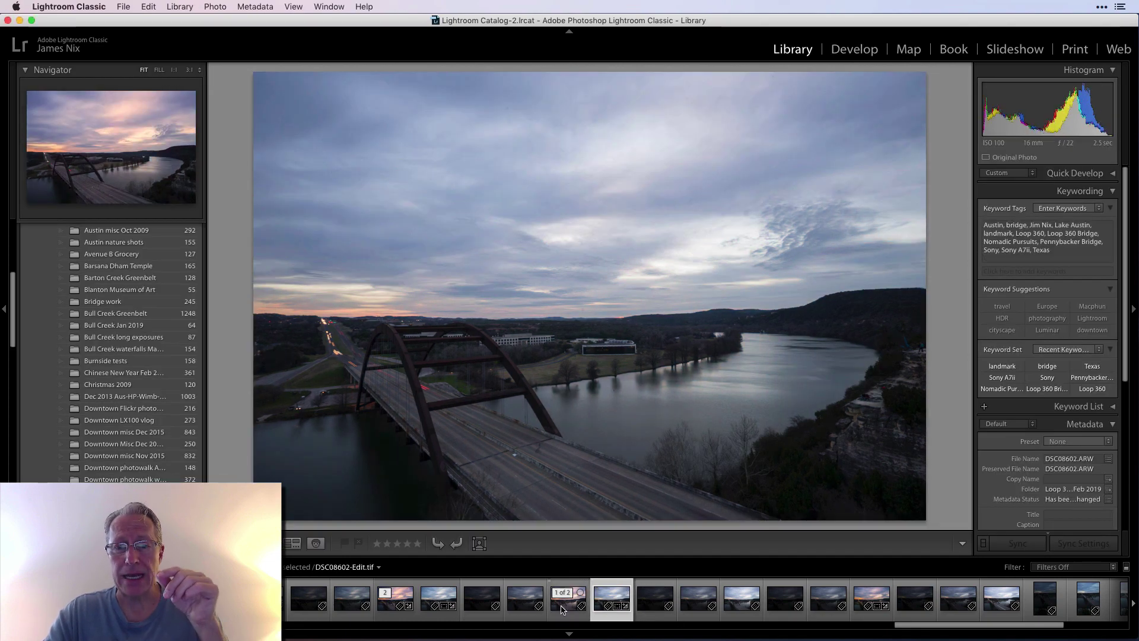
left_click(856, 50)
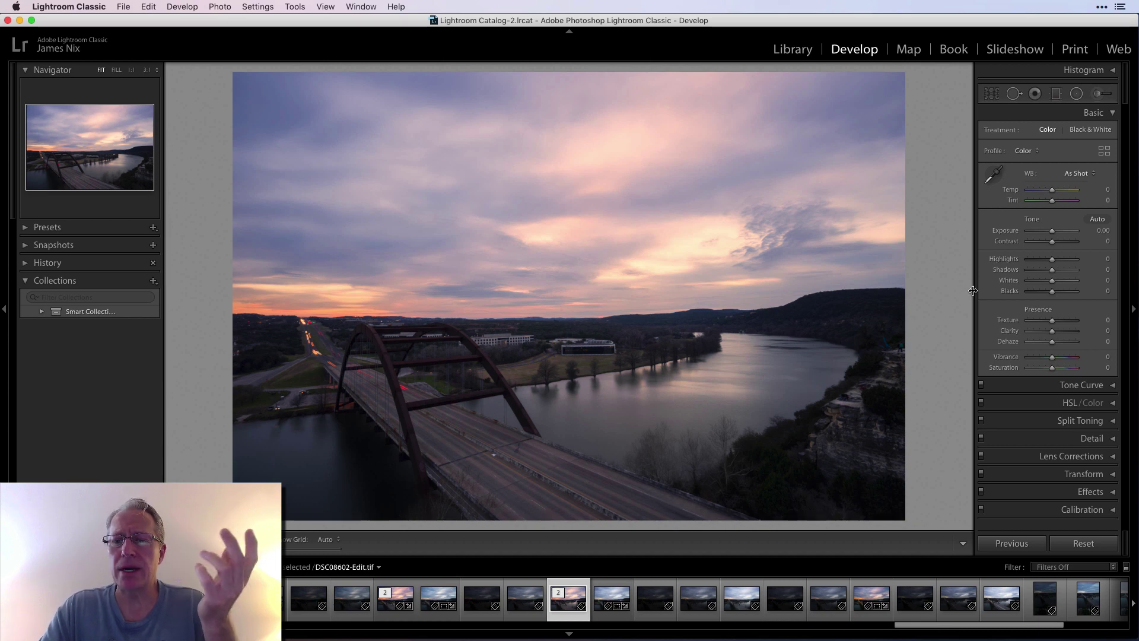
Raise Contrast to +15, Clarity +14, Vibrance +21, split-tone highlights hue 9 saturation 11, then return to Library
left_click_drag(1052, 241, 1059, 244)
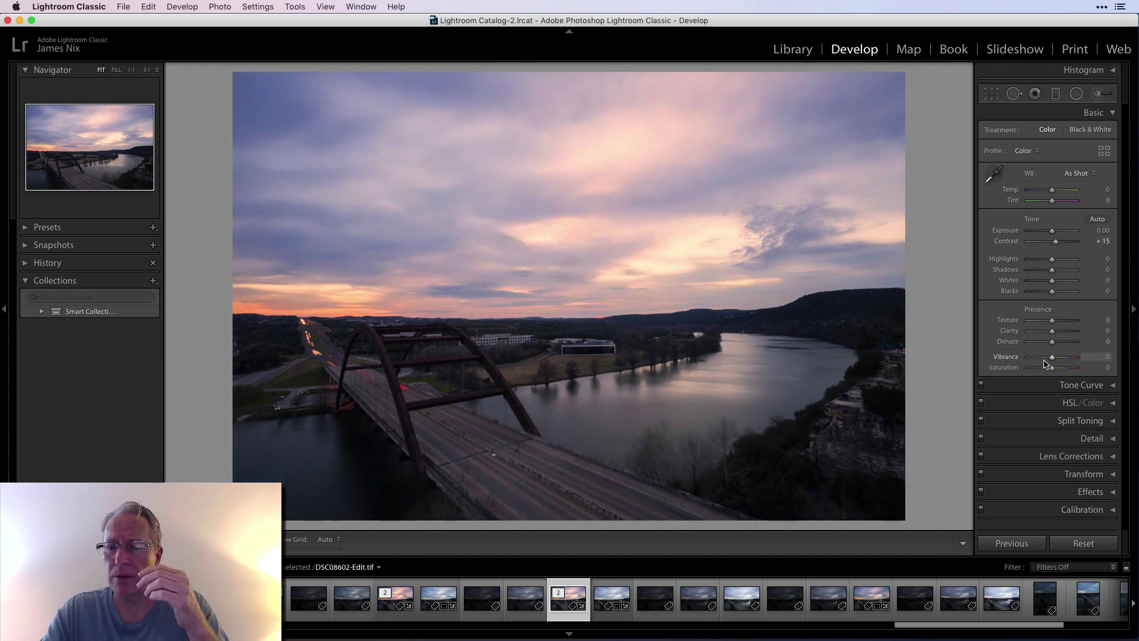
left_click_drag(1051, 361, 1055, 331)
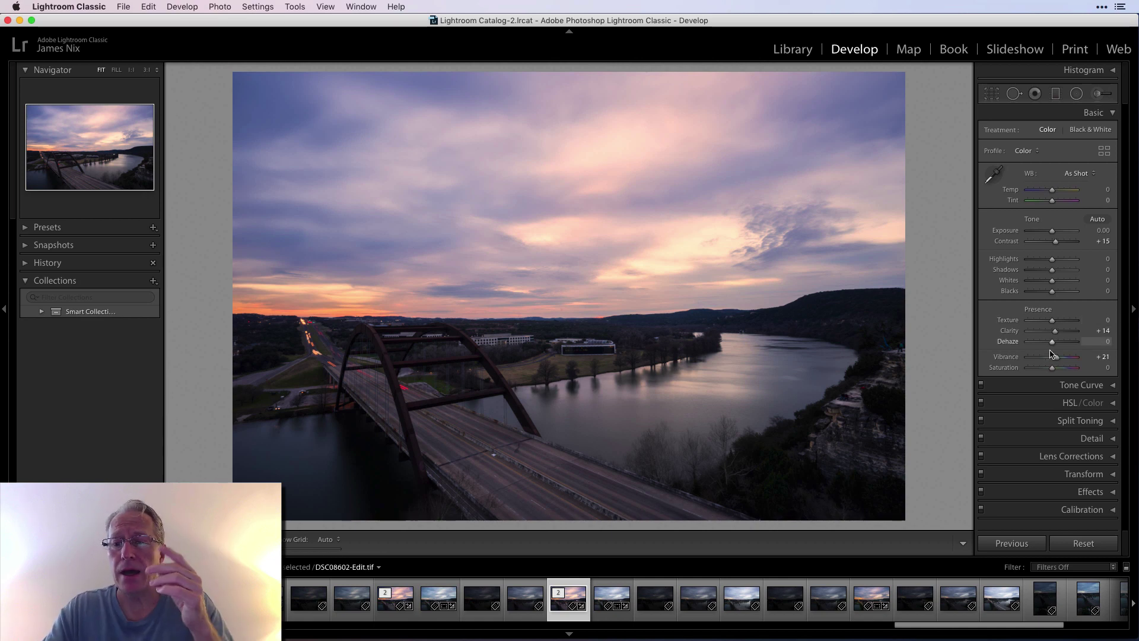
left_click(1021, 420)
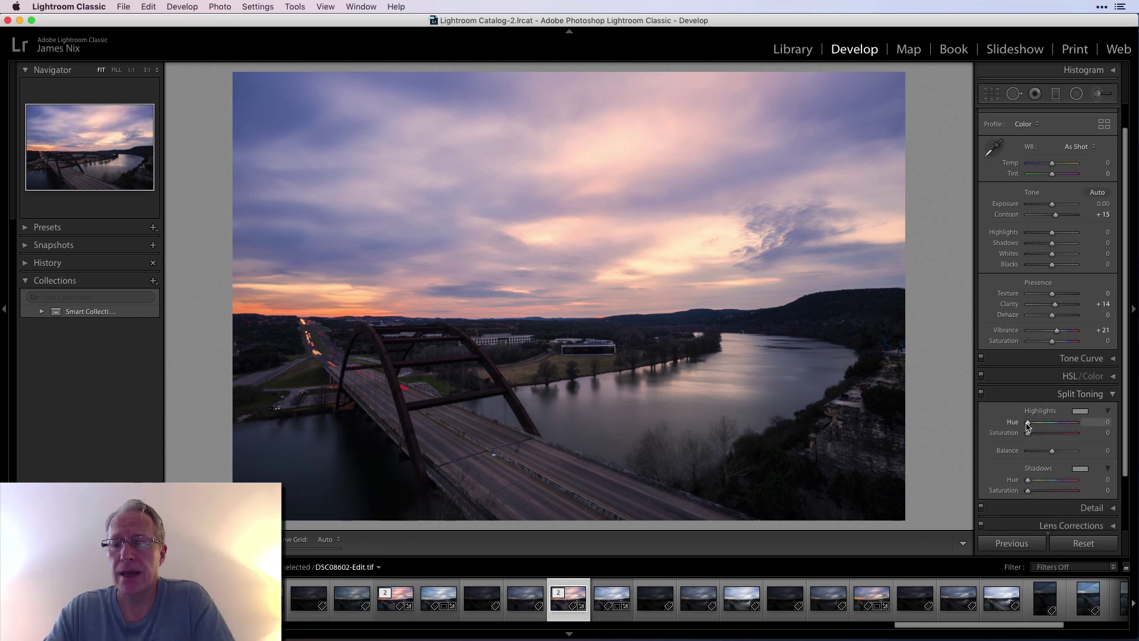
left_click_drag(1029, 423, 1036, 438)
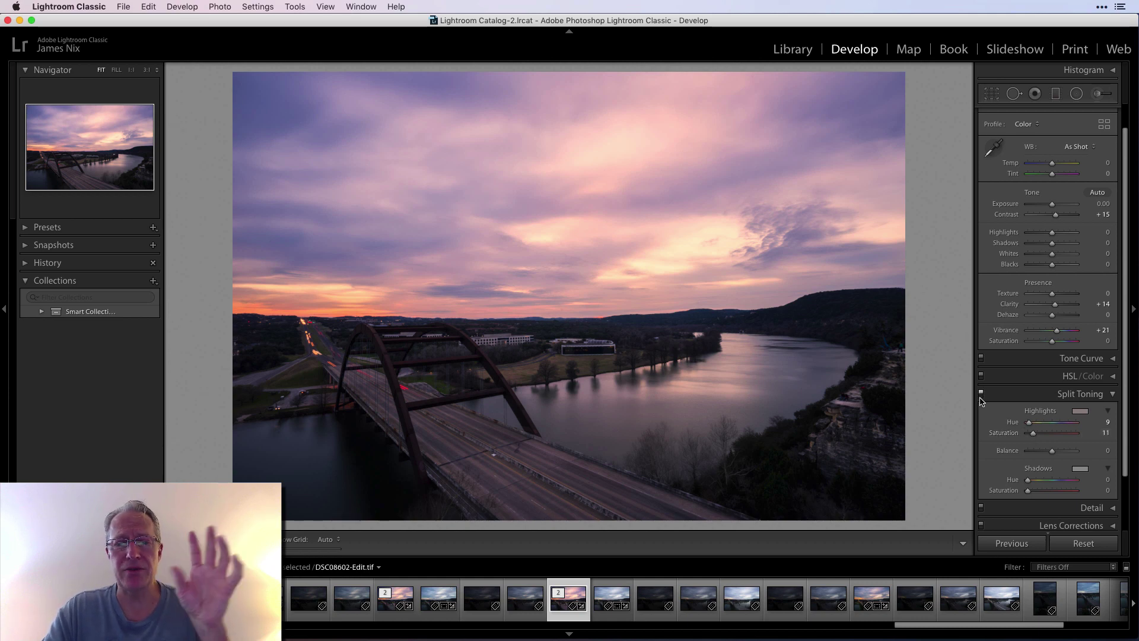
left_click(1020, 397)
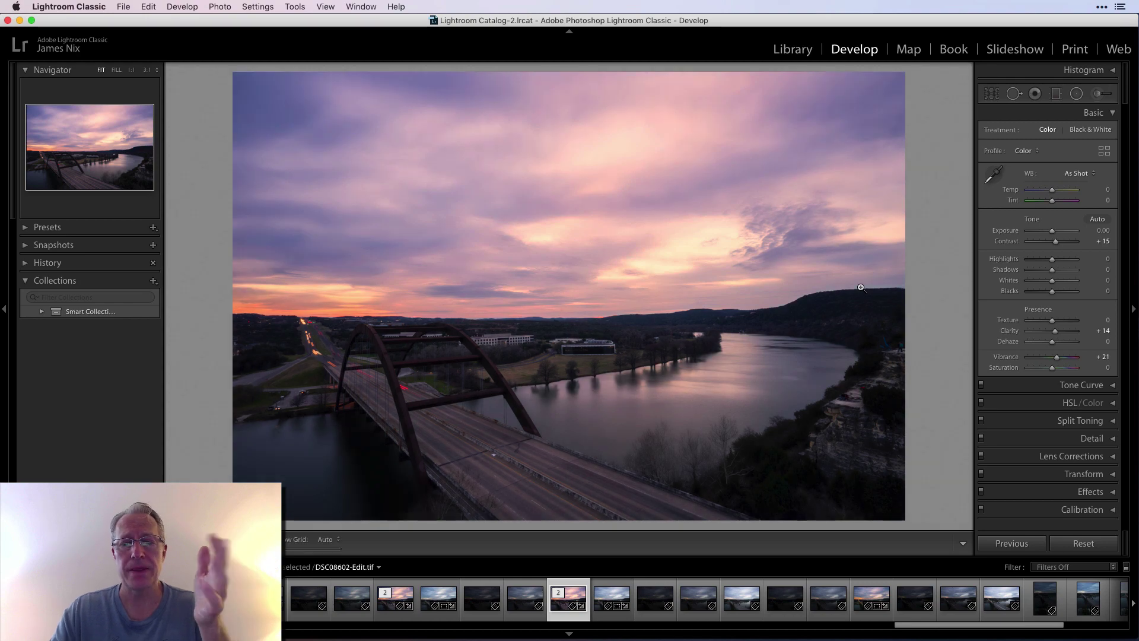
key("e")
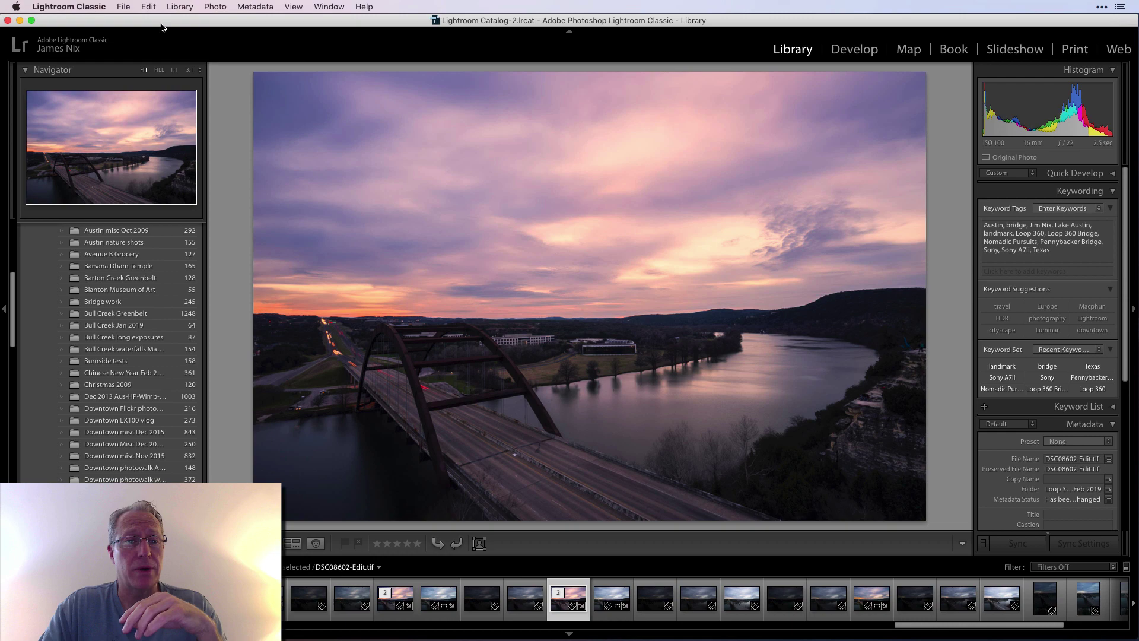
In the Export dialog, set the file name template to Austin-bridge-sunset
left_click(123, 7)
left_click(164, 171)
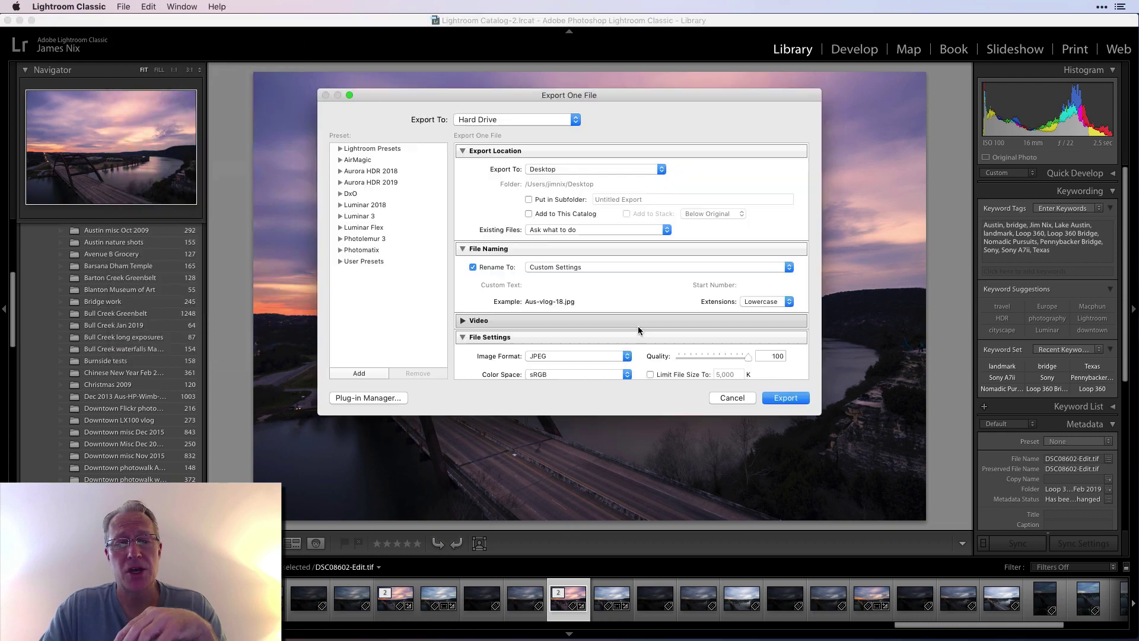
left_click(556, 268)
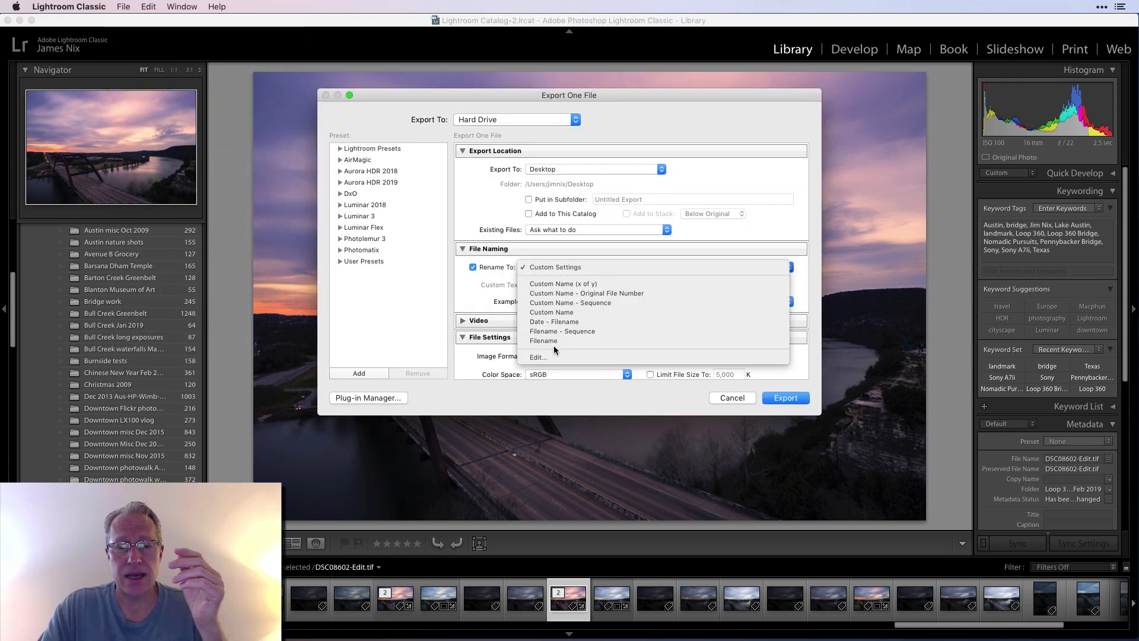
left_click(552, 341)
left_click(568, 270)
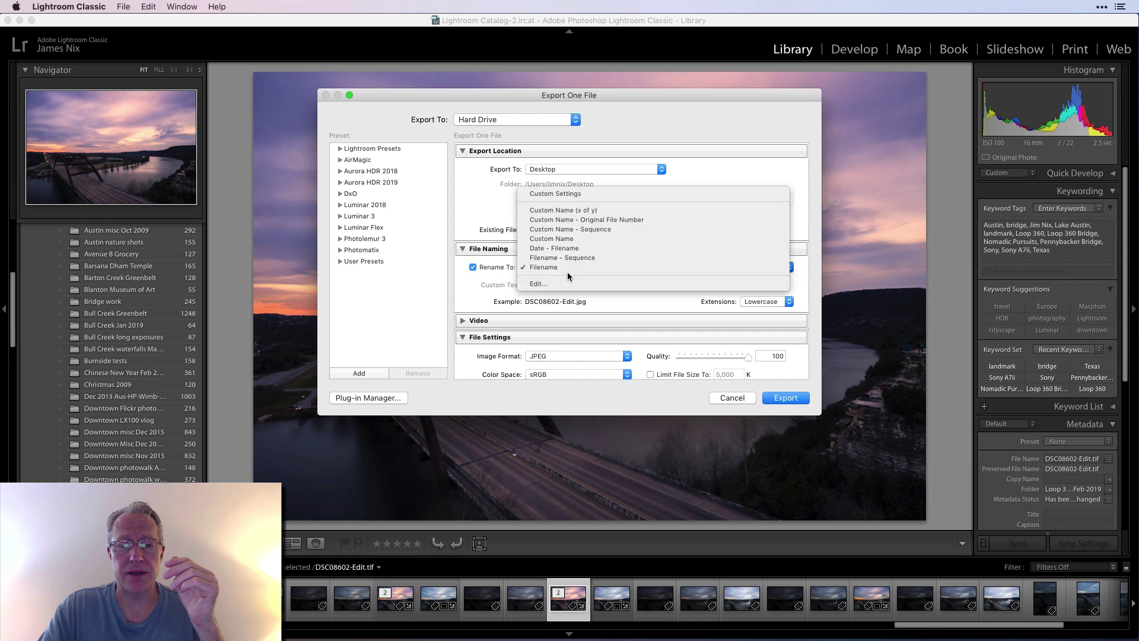
left_click(569, 292)
left_click(569, 268)
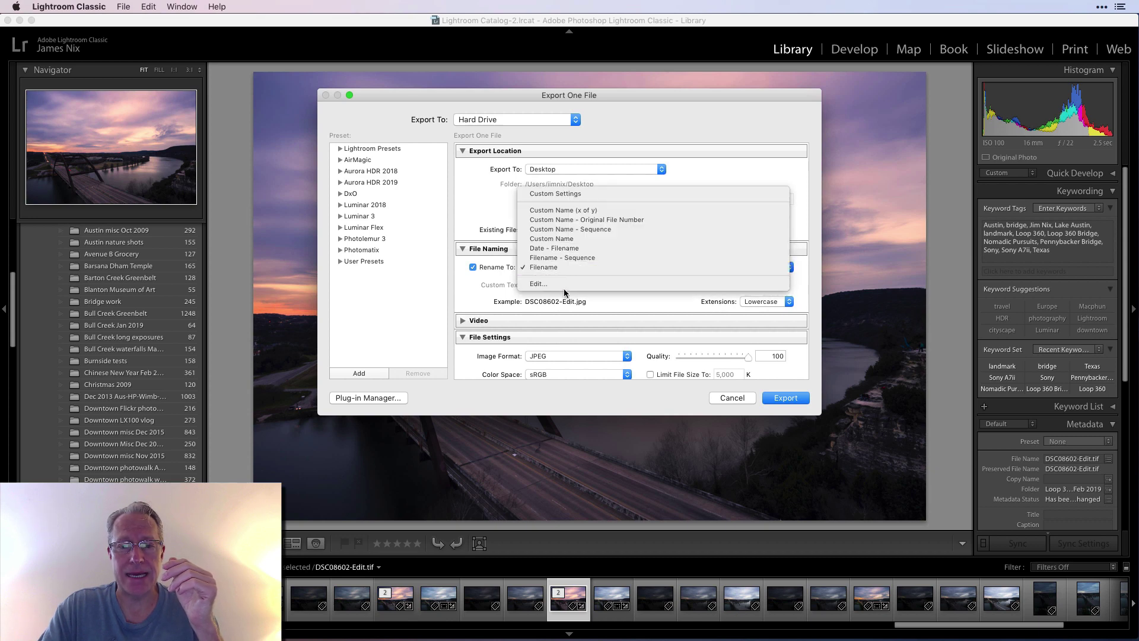
left_click(566, 284)
left_click(530, 162)
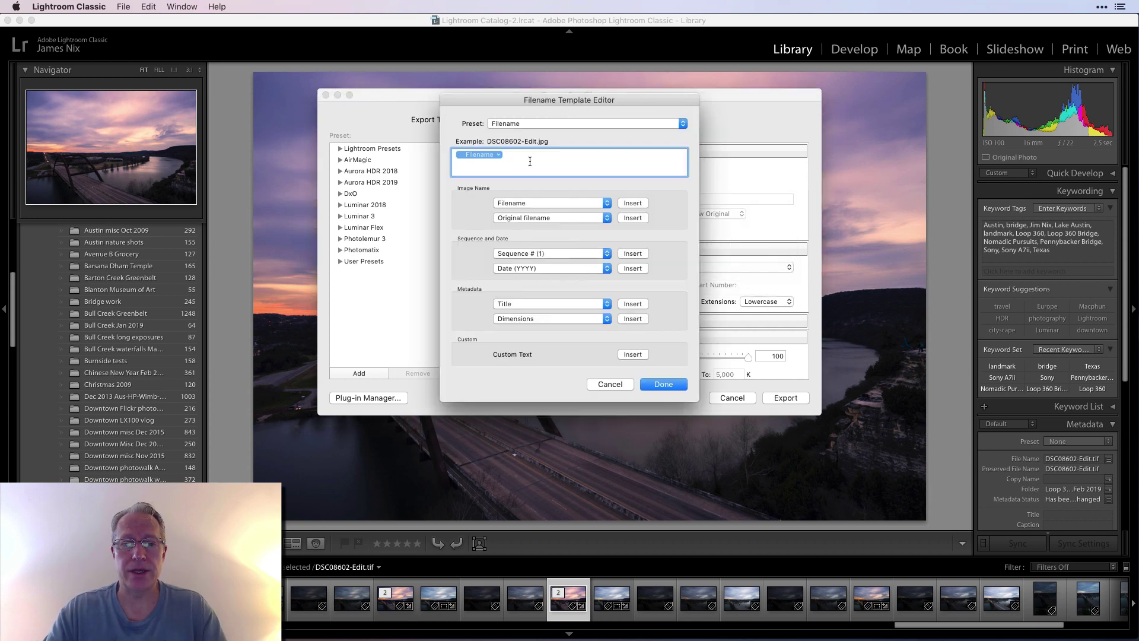
type("Austin")
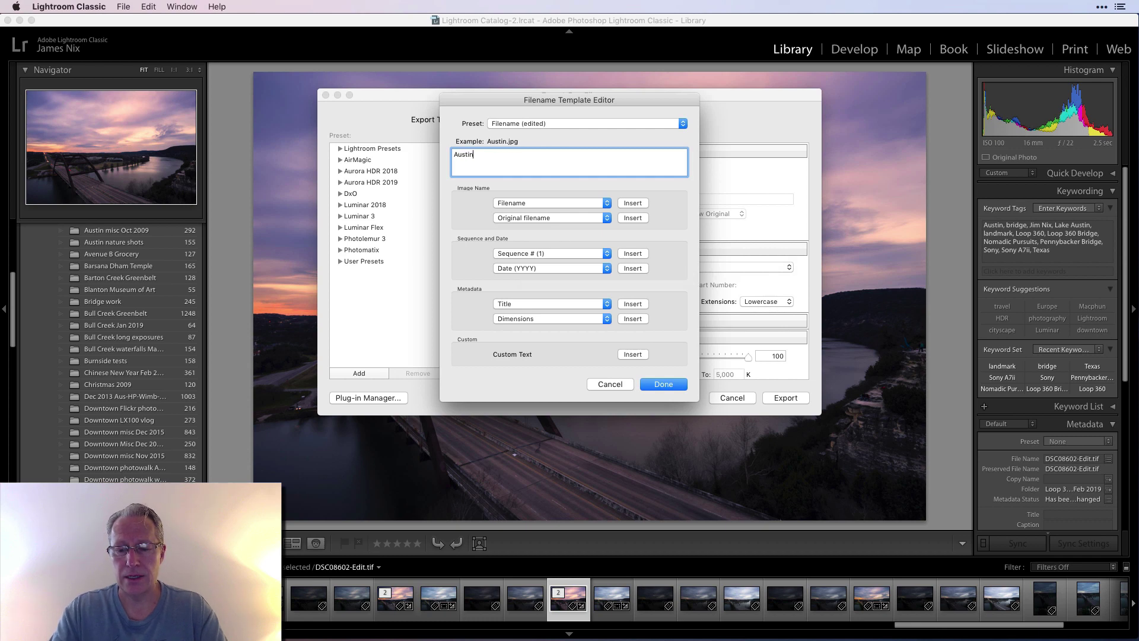
type("-bridge-sunset")
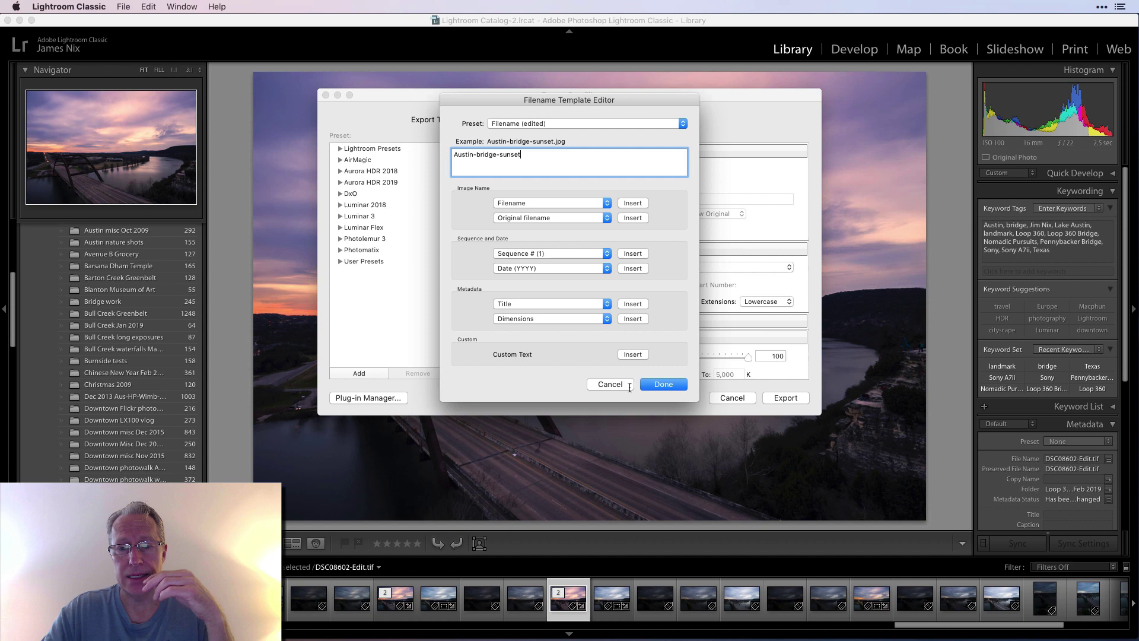
left_click(664, 385)
Resize the export to 50 percent and export the photo as a JPEG
scroll(528, 356, "down", 5)
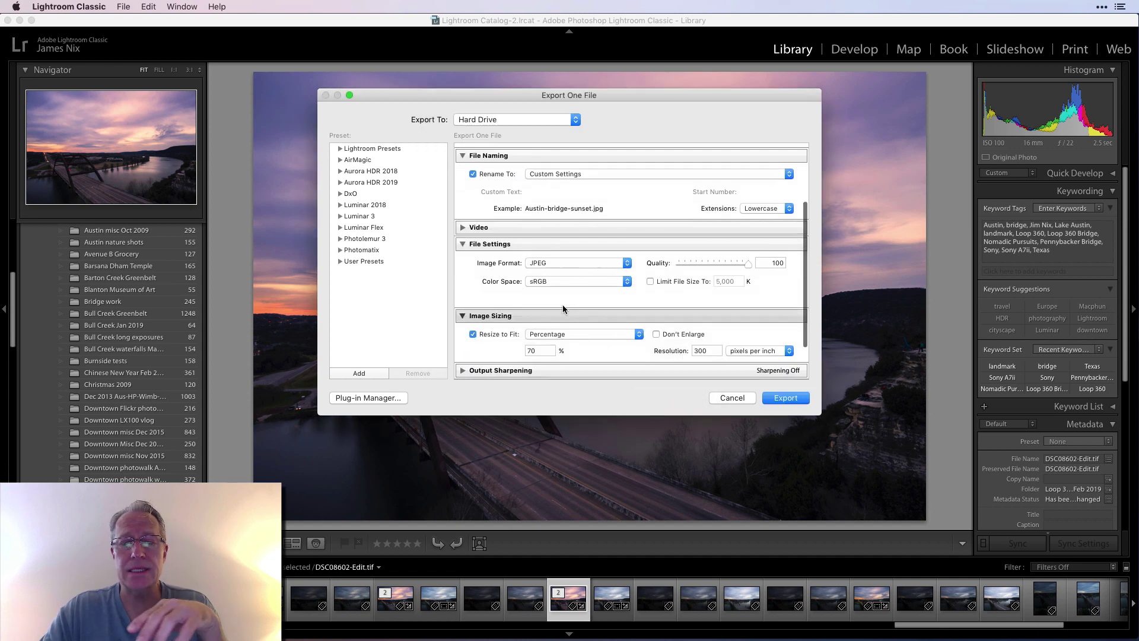
double_click(534, 351)
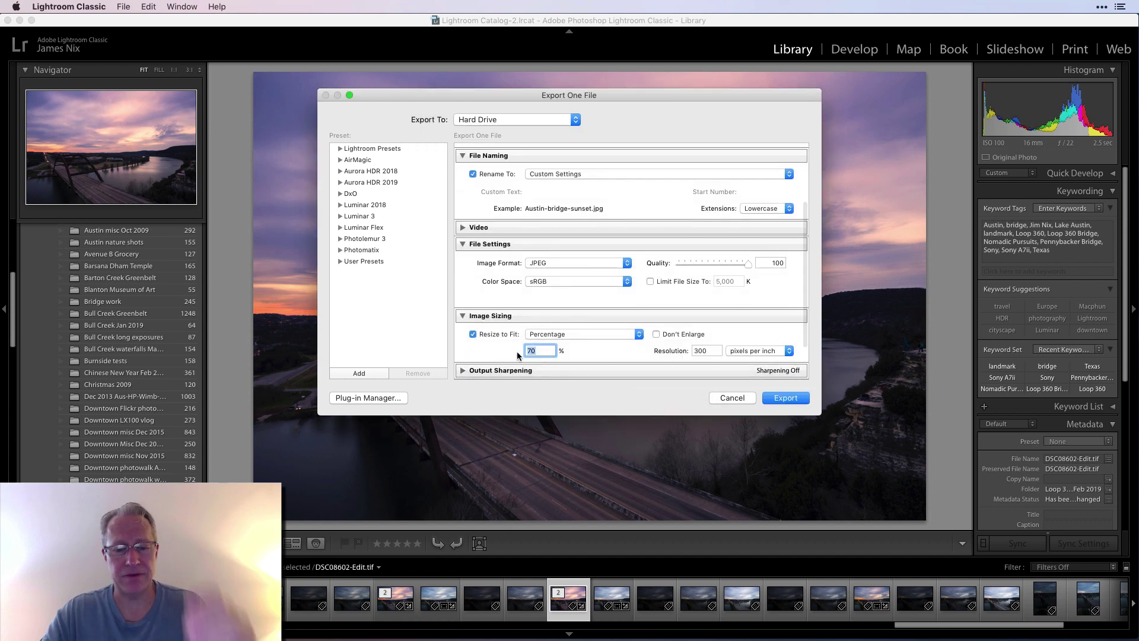
type("5")
left_click(599, 359)
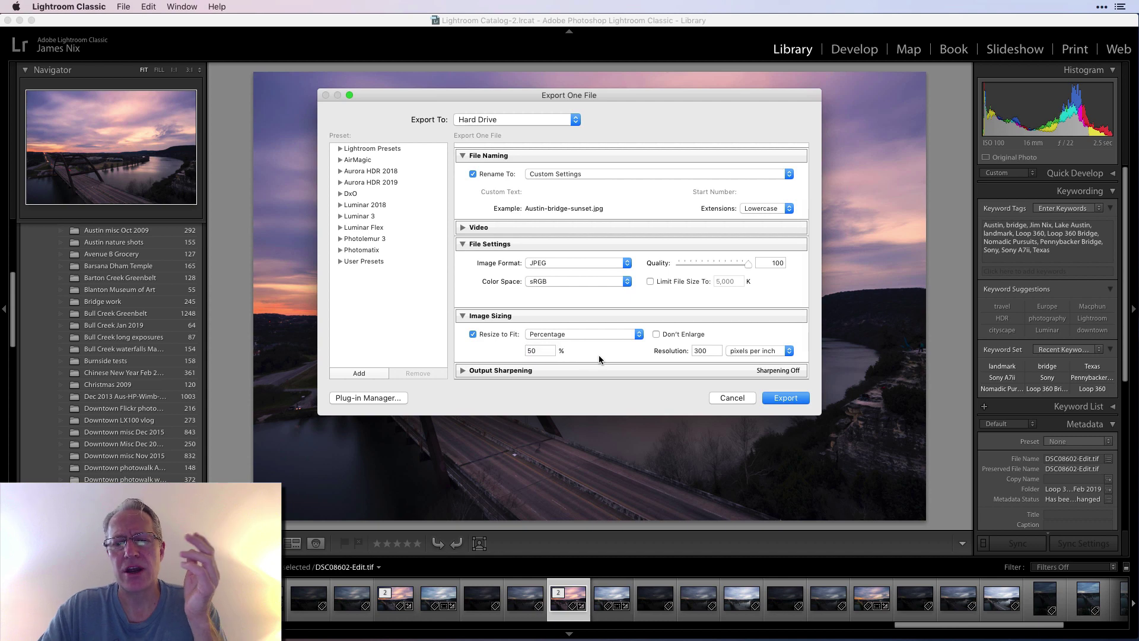
scroll(599, 359, "up", 3)
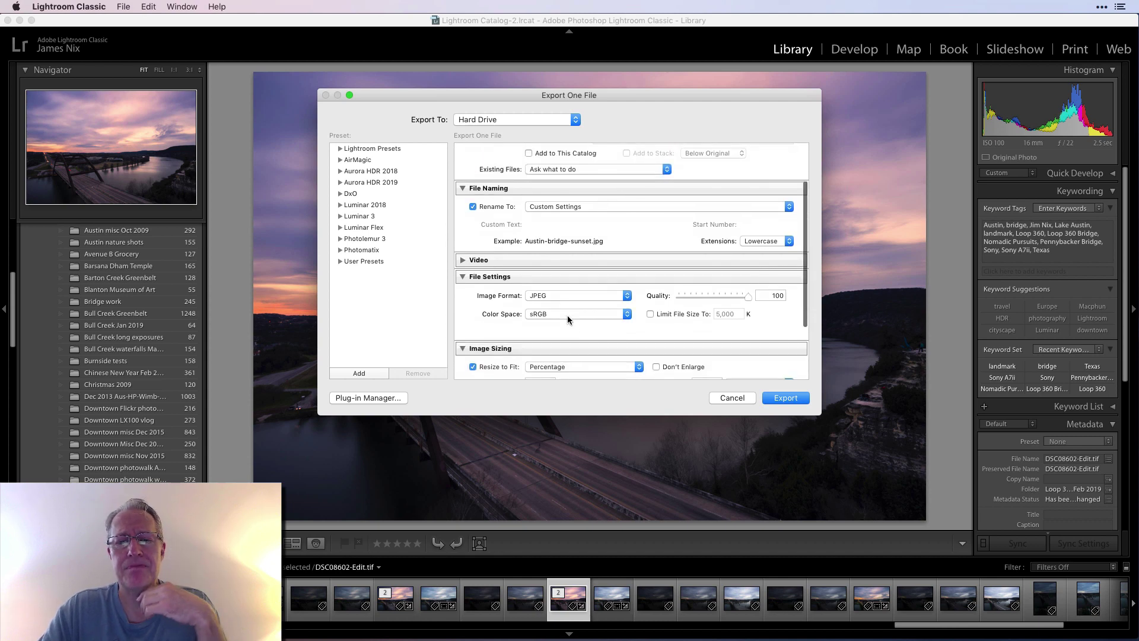
left_click(797, 398)
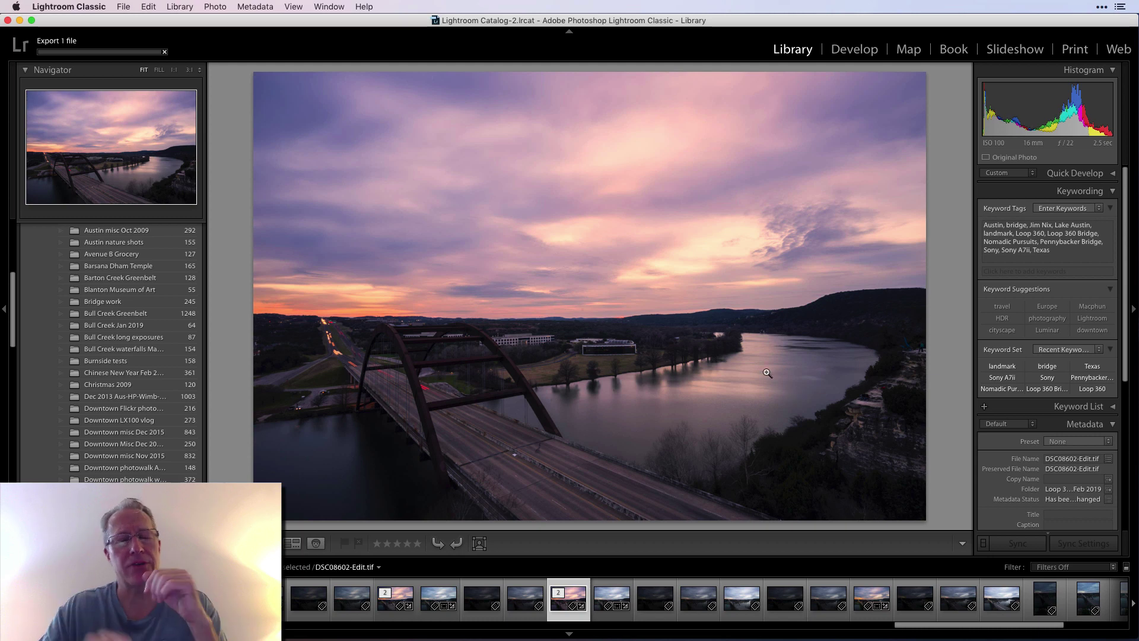